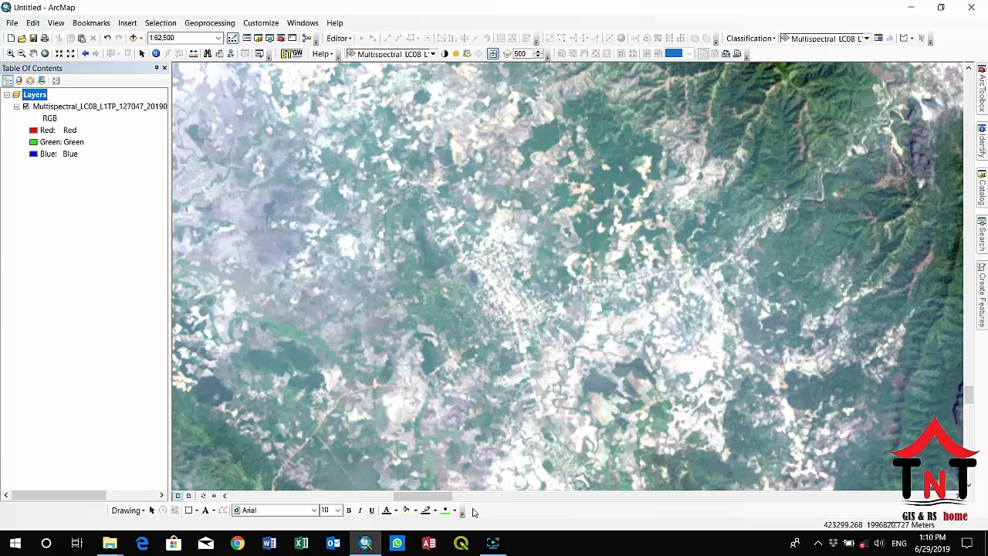
Open the Create Pan-sharpened Raster Dataset tool from the pan sharpen search and set Multispectral_LC08_L1TP_127047_20190306_20190309_01_T1_MTL as the input raster.
click(493, 543)
click(982, 237)
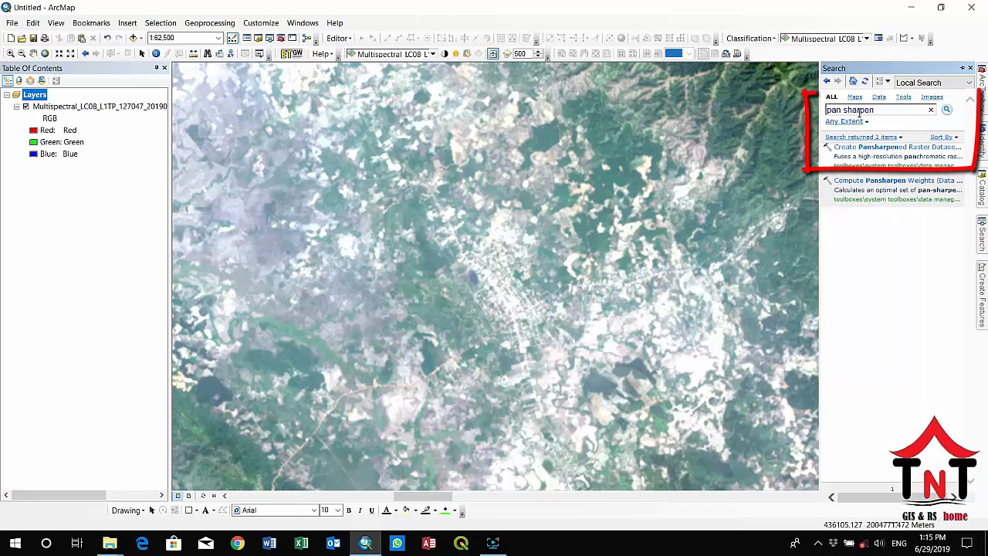
click(870, 148)
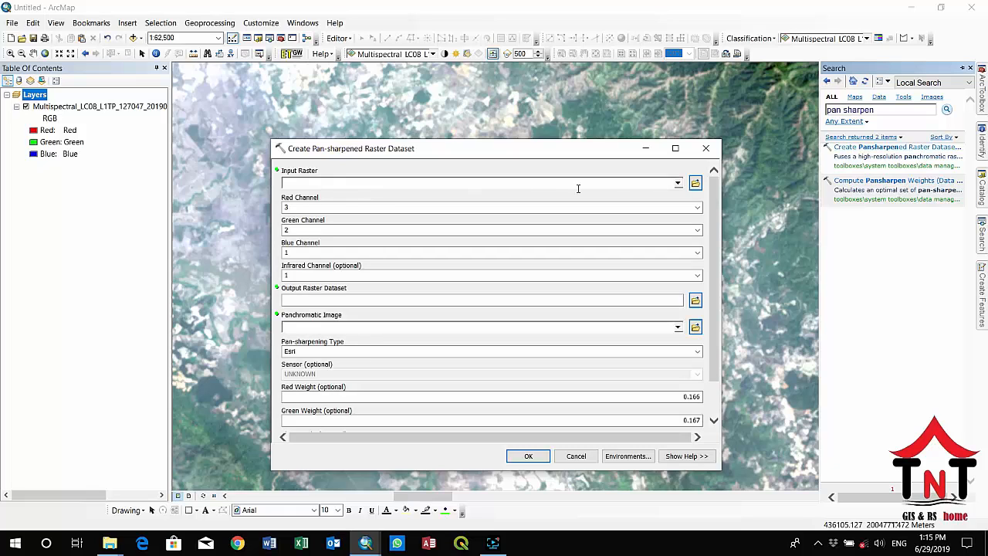
click(678, 183)
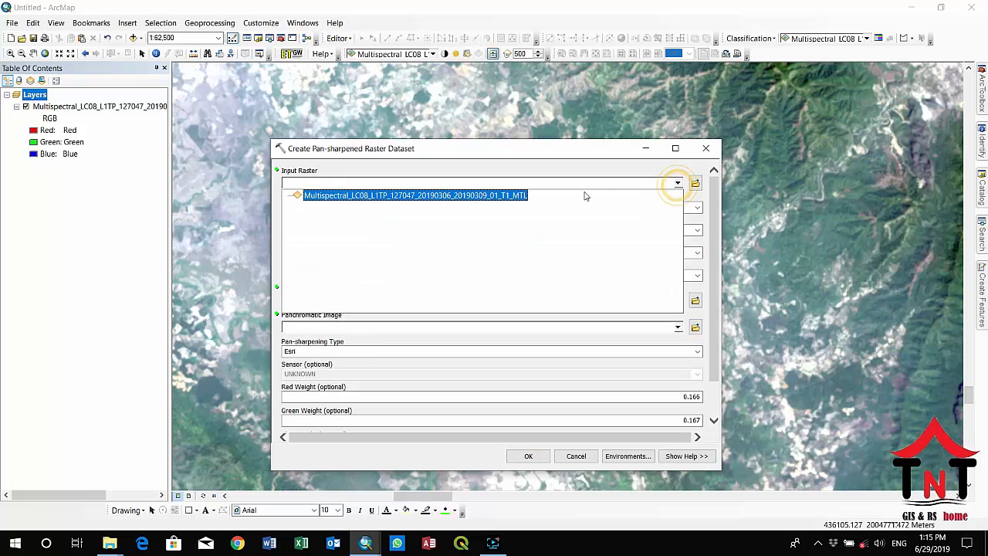
click(495, 196)
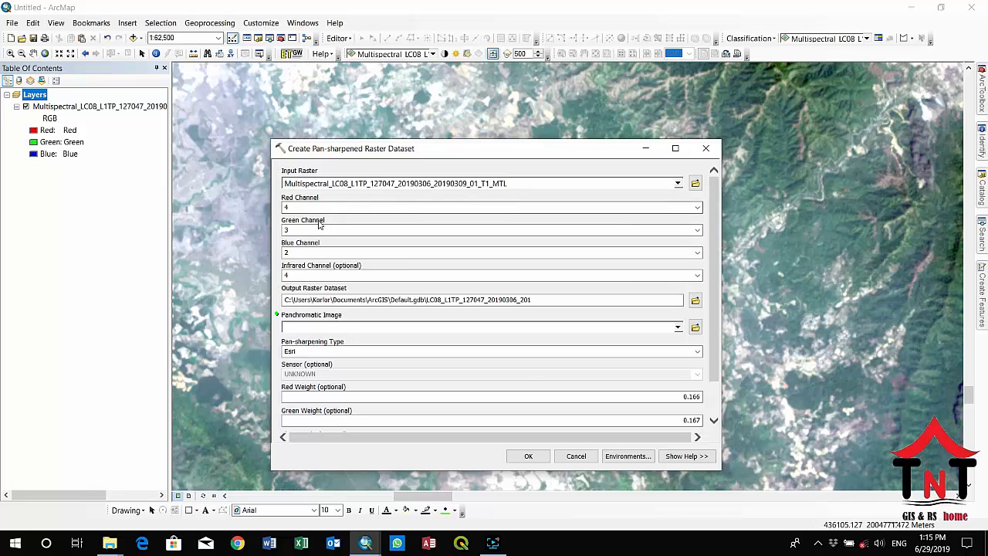
Review the red channel setting and the output raster dataset's name.
click(698, 209)
click(698, 207)
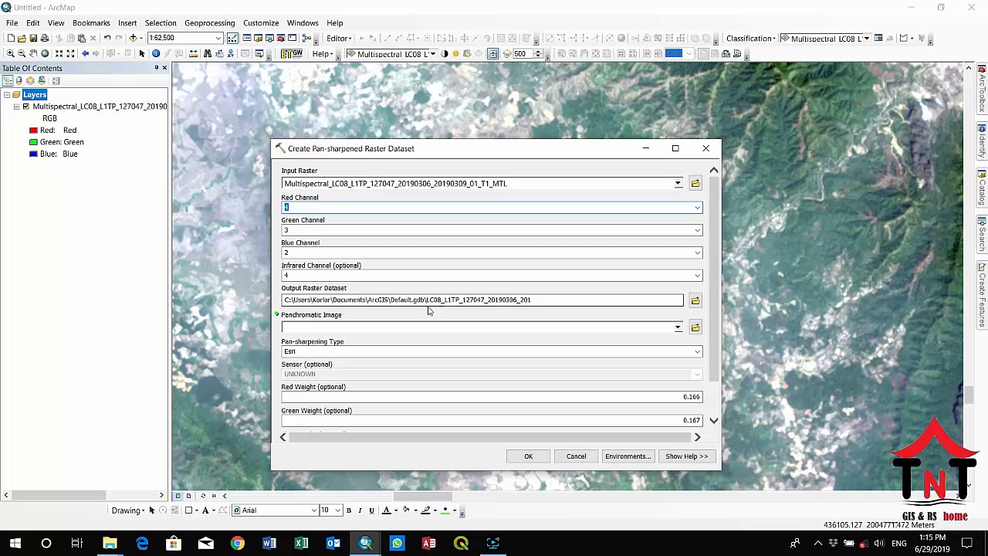
click(519, 300)
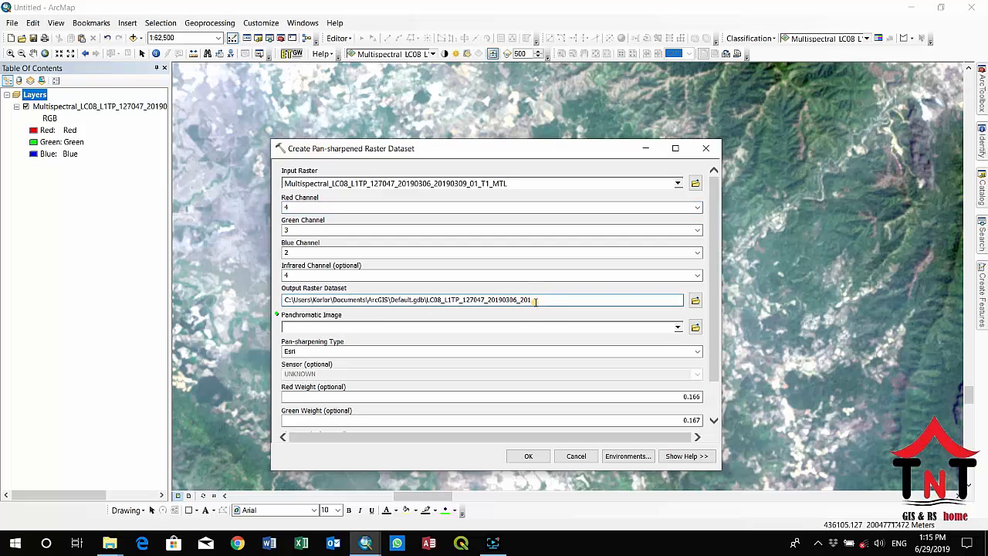
drag(535, 301, 422, 301)
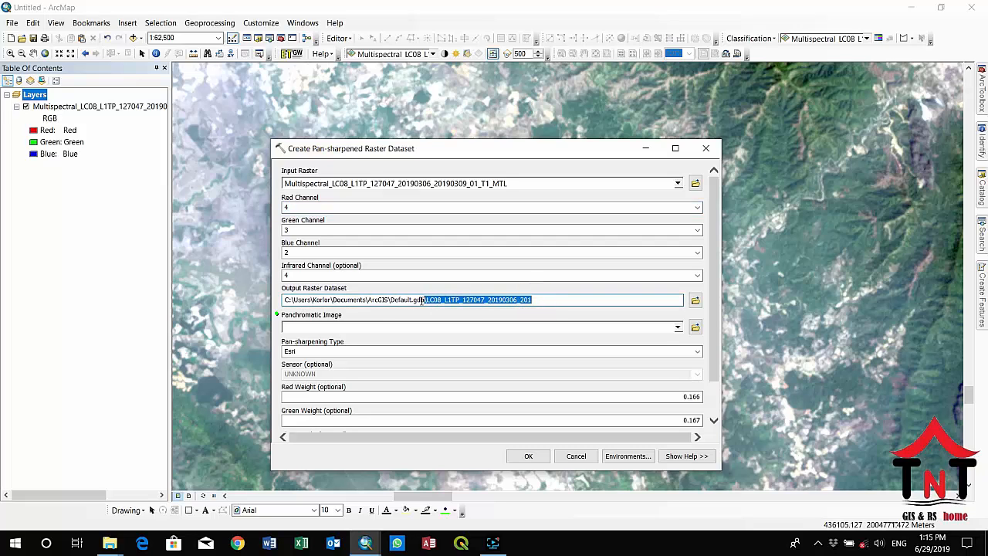
click(611, 325)
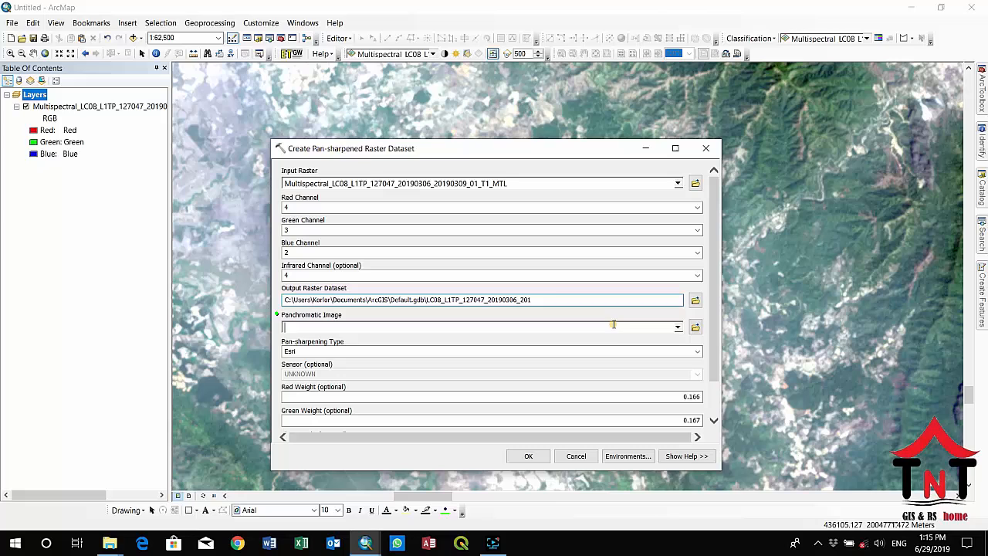
click(695, 327)
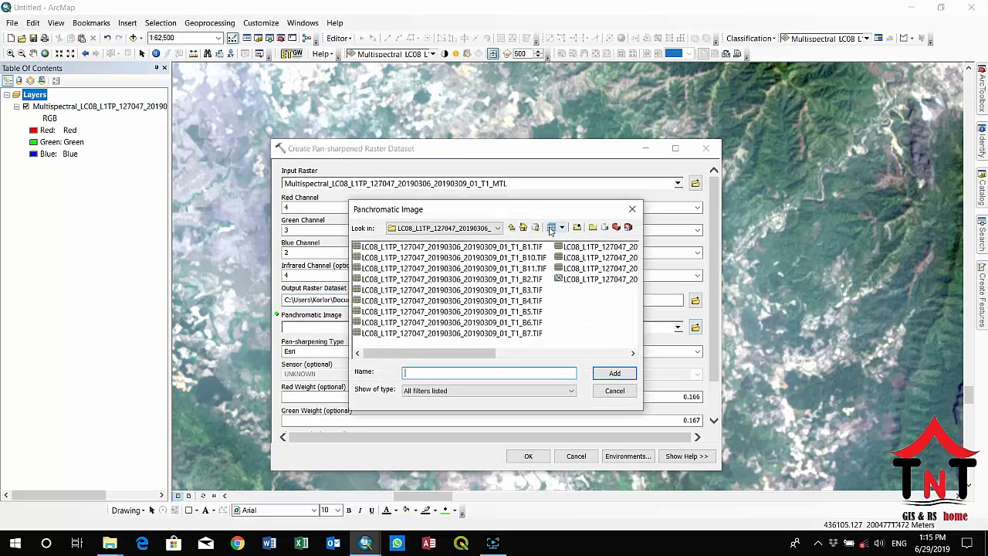
click(511, 227)
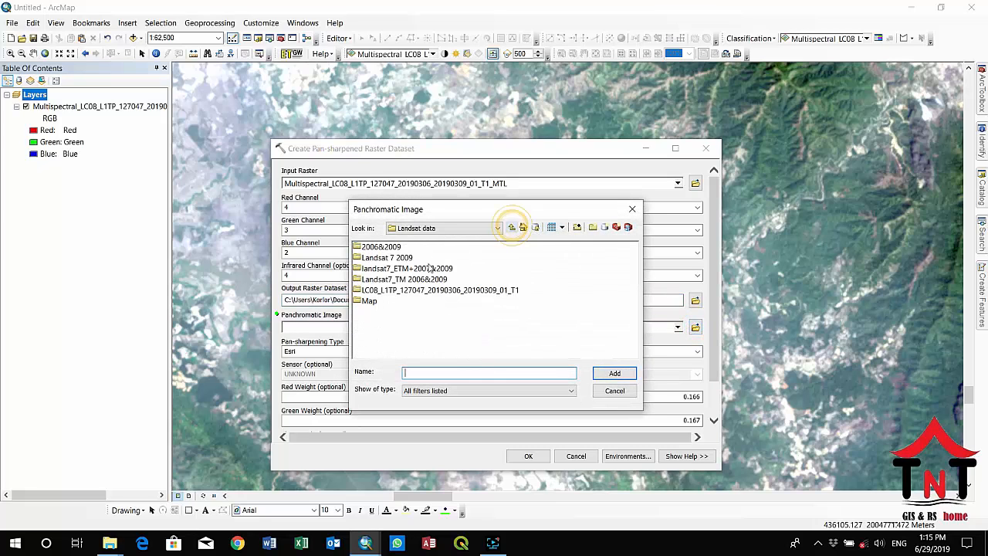
double_click(376, 291)
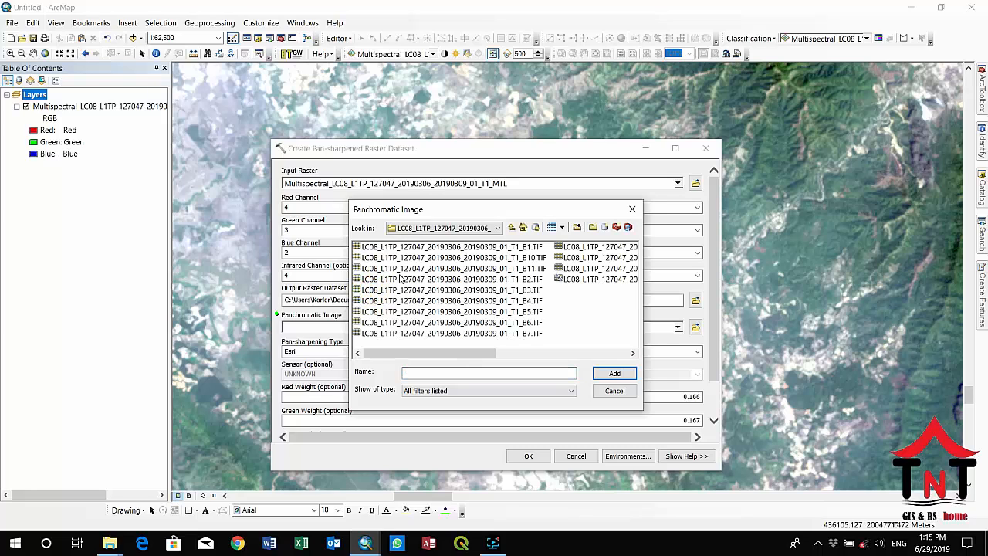
click(524, 323)
scroll(584, 272, right, 3)
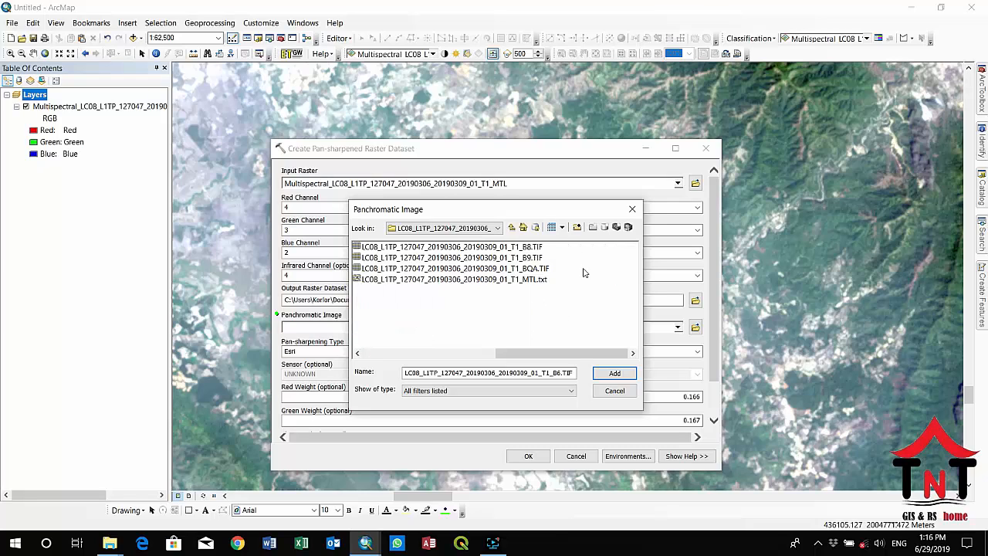
click(491, 247)
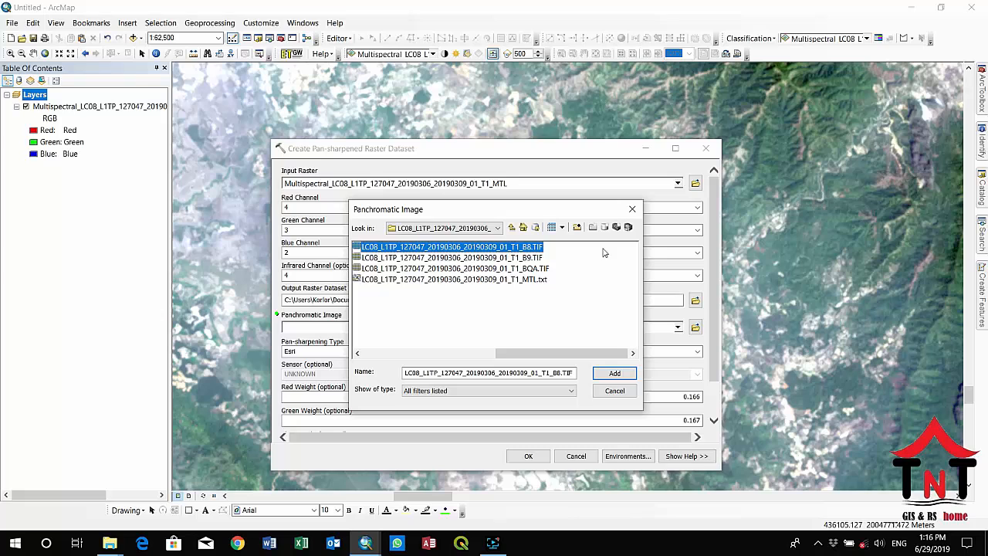
click(633, 209)
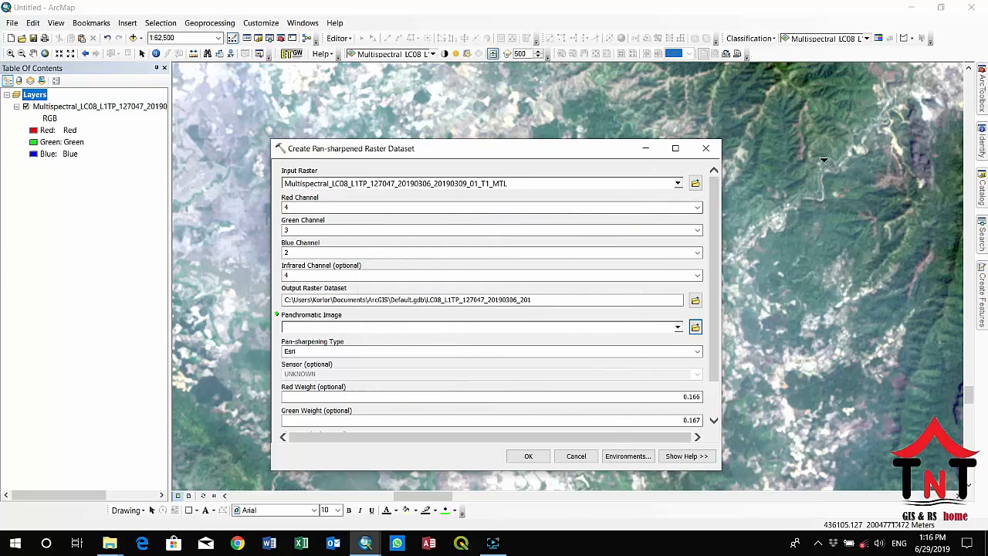
Add the panchromatic band LC08_L1TP_127047_20190306_20190309_01_T1_B8.TIF to the map without building pyramids.
click(983, 191)
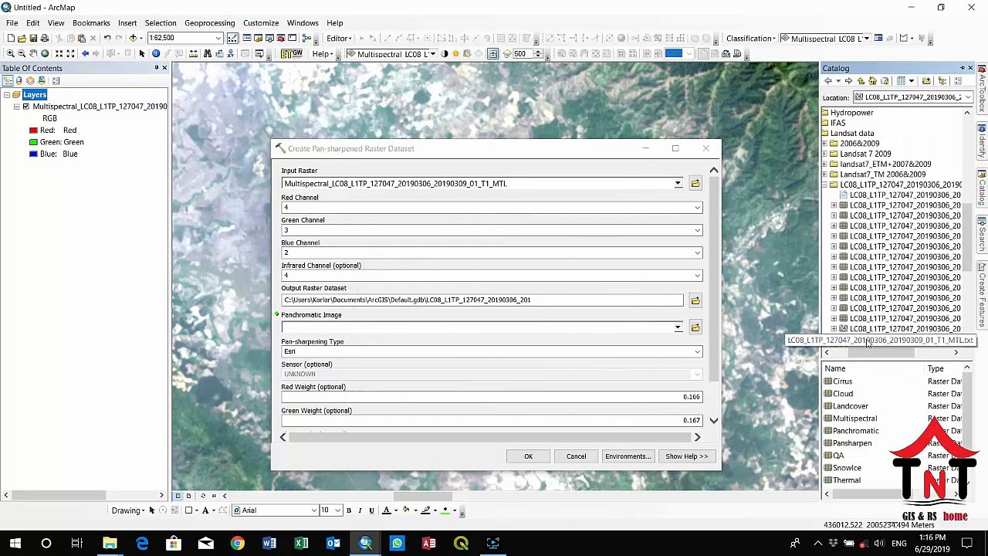
drag(867, 353, 907, 356)
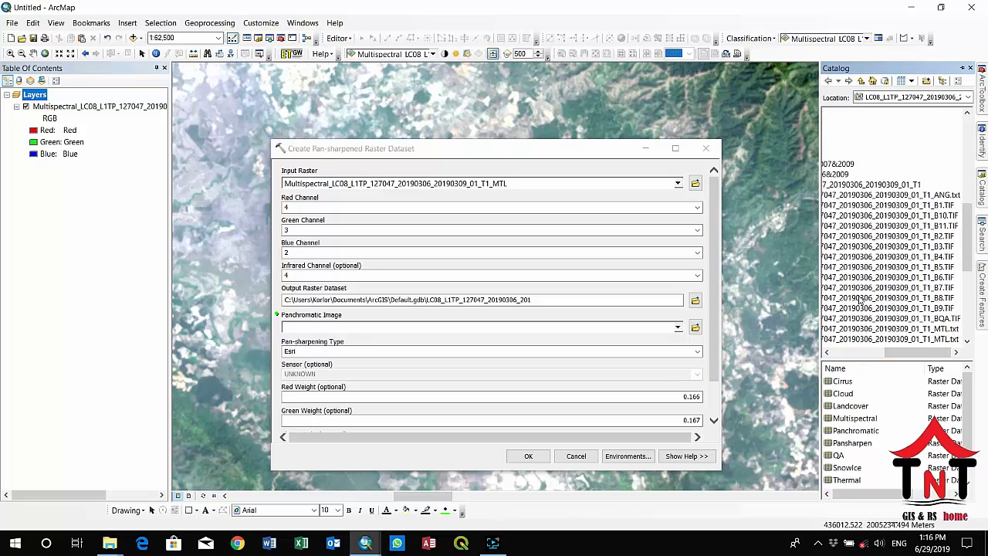
drag(860, 299, 99, 205)
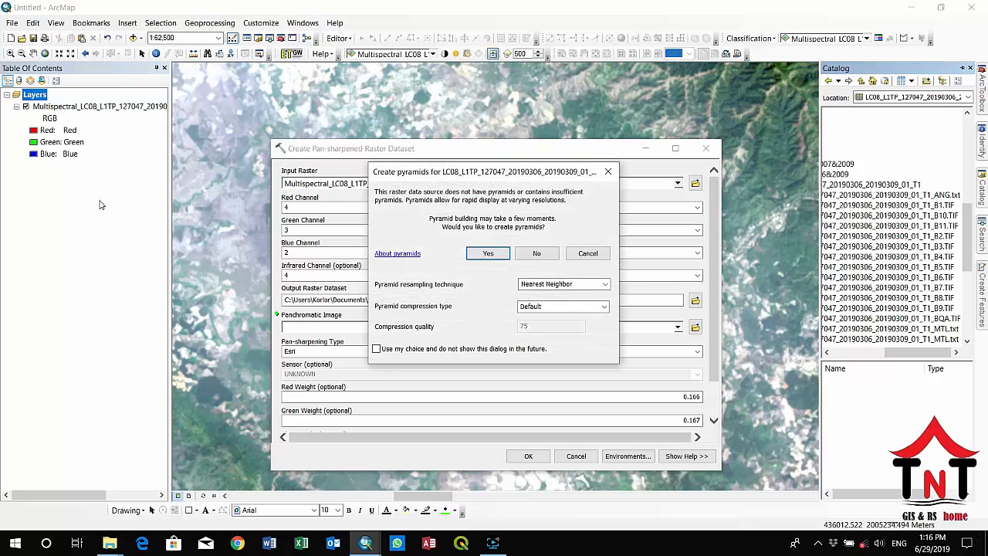
click(537, 253)
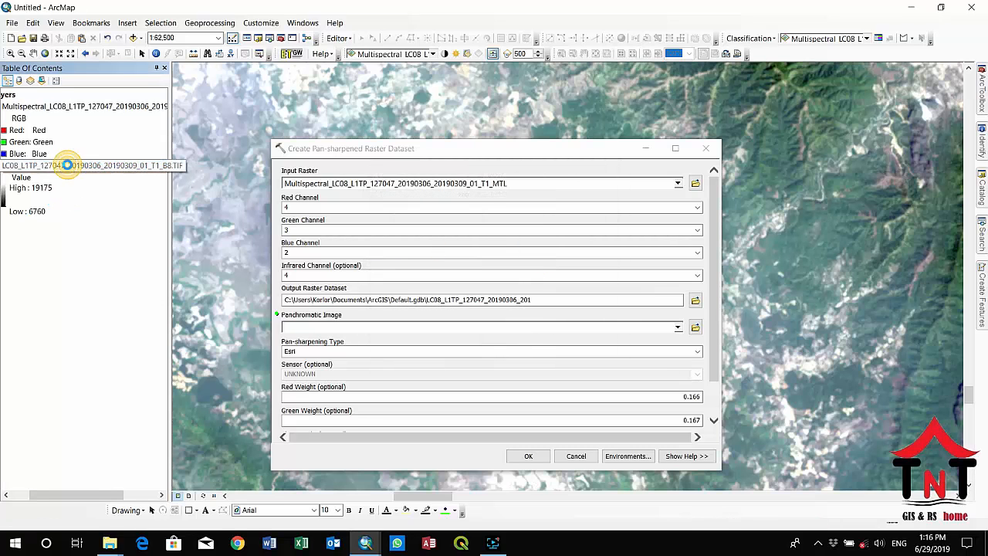
Compare the cell sizes of the B8 panchromatic and multispectral layers in their source properties.
double_click(80, 165)
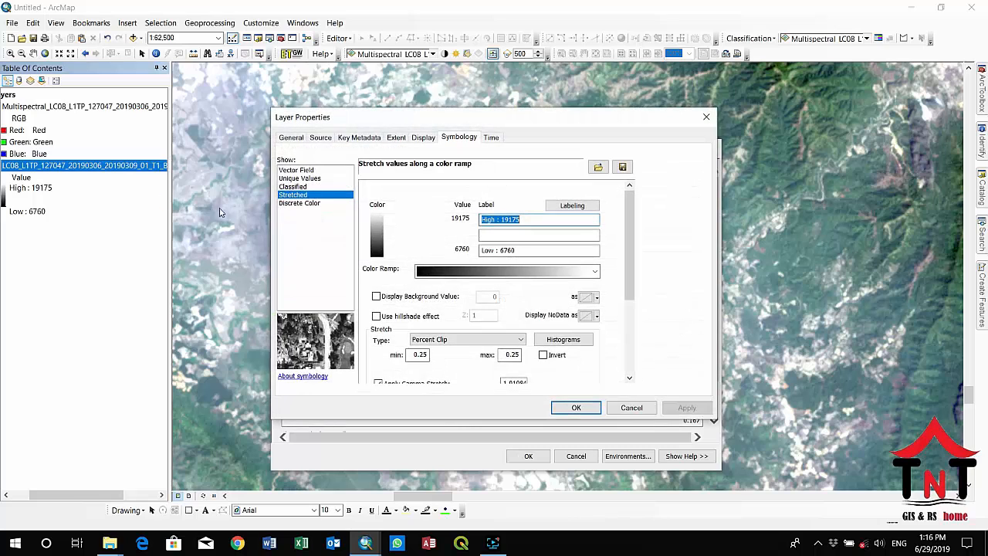
click(319, 137)
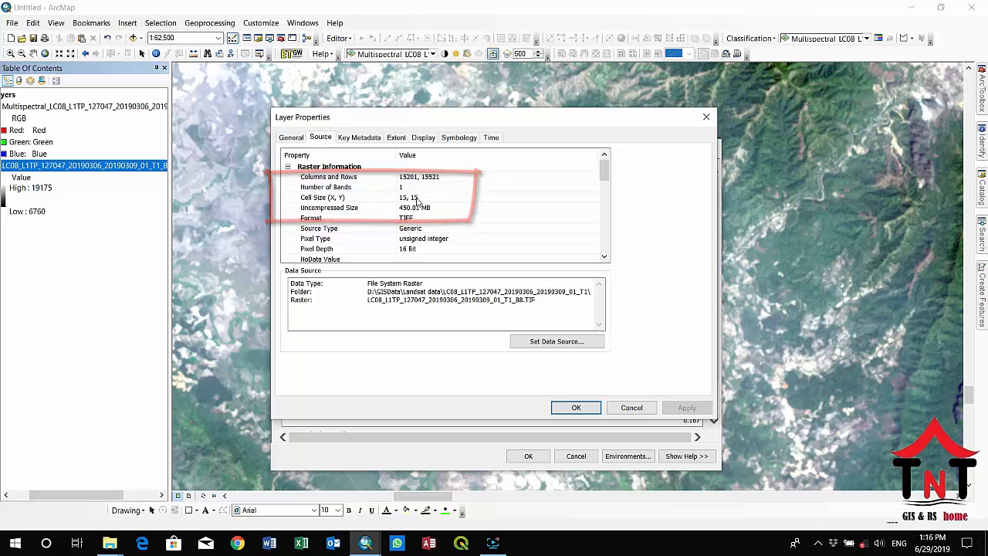
click(706, 116)
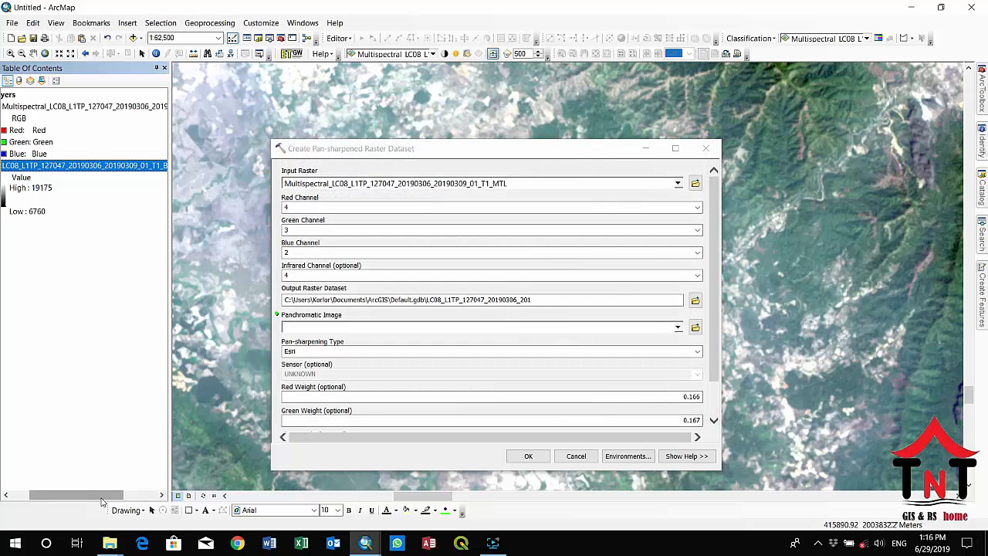
drag(105, 495, 86, 495)
double_click(93, 105)
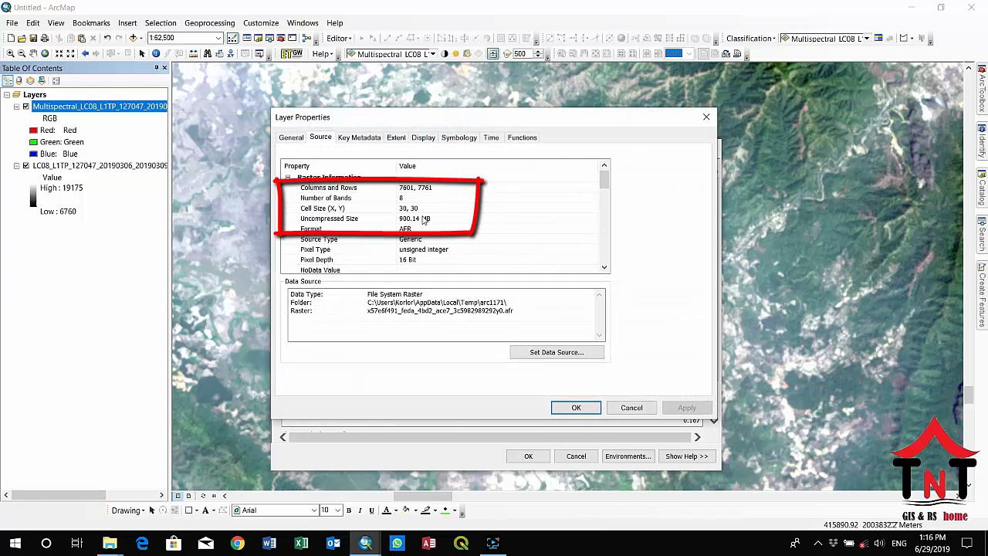
click(705, 116)
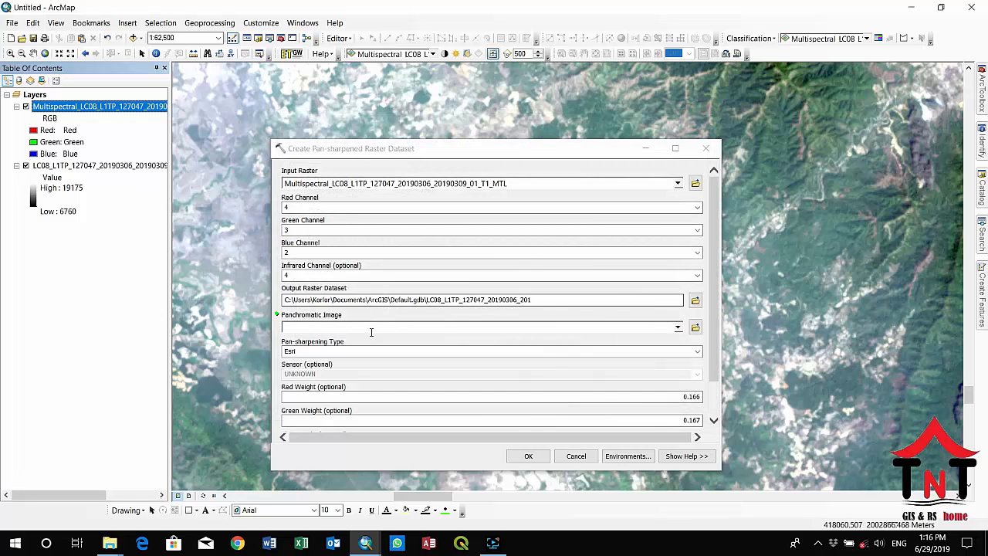
Set LC08_L1TP_127047_20190306_20190309_01_T1_B8.TIF from the Landsat scene folder as the panchromatic image.
click(677, 326)
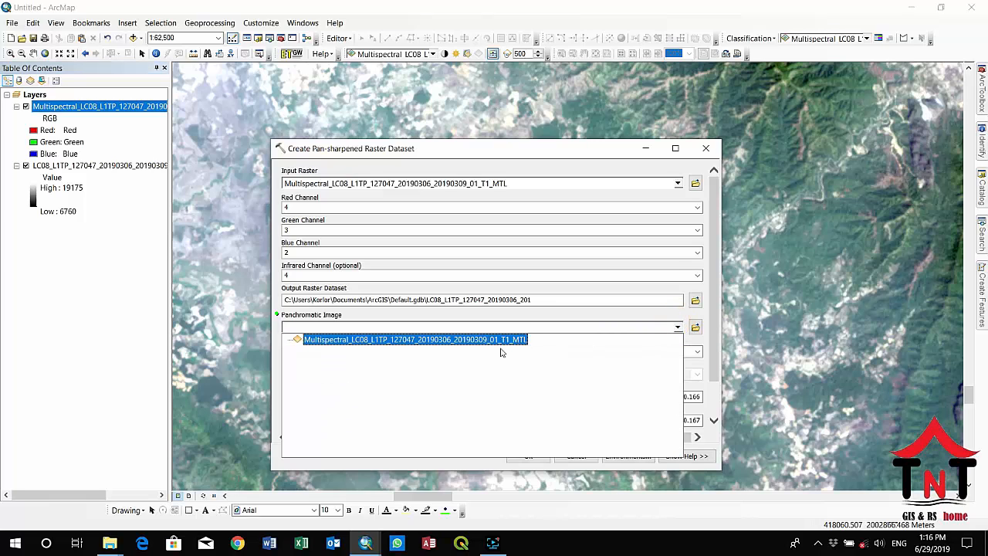
click(614, 290)
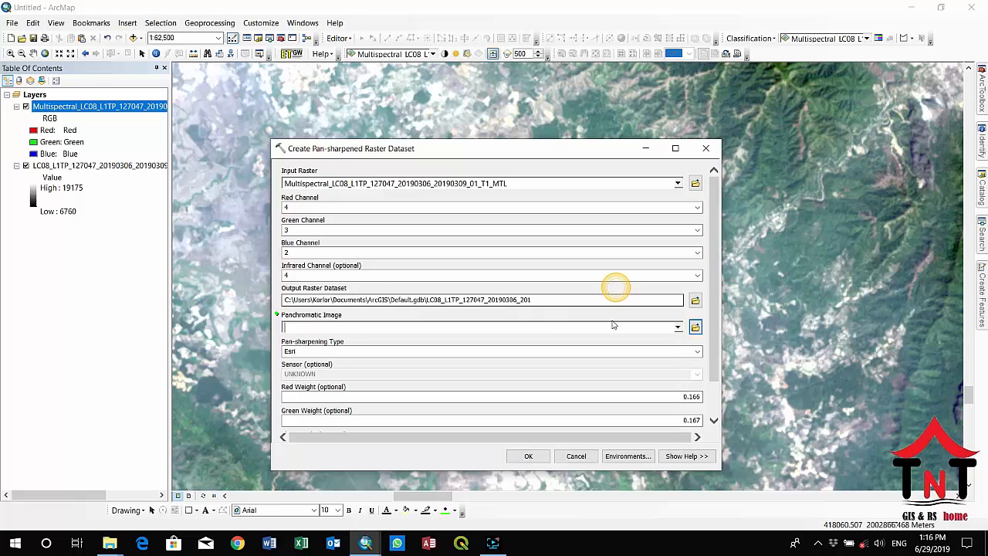
click(695, 328)
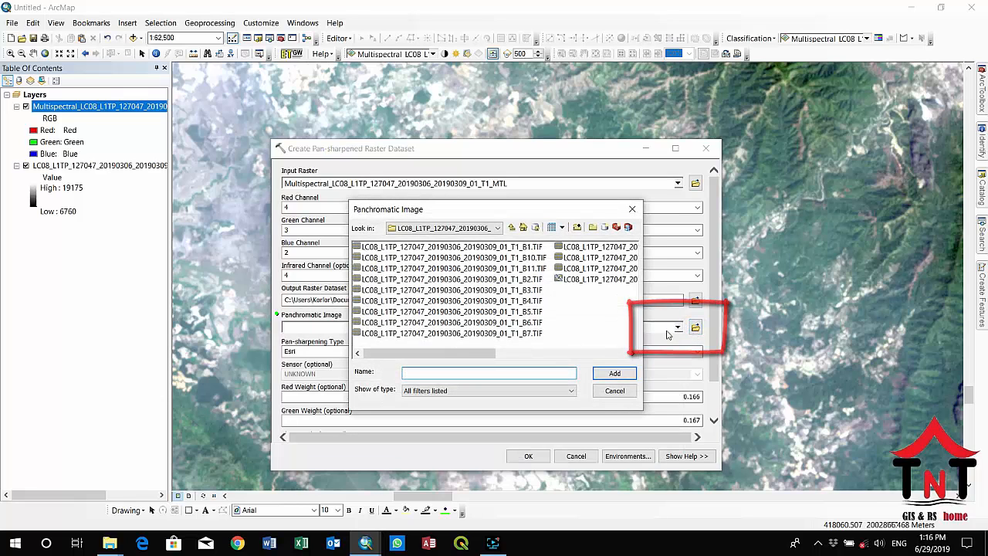
click(595, 353)
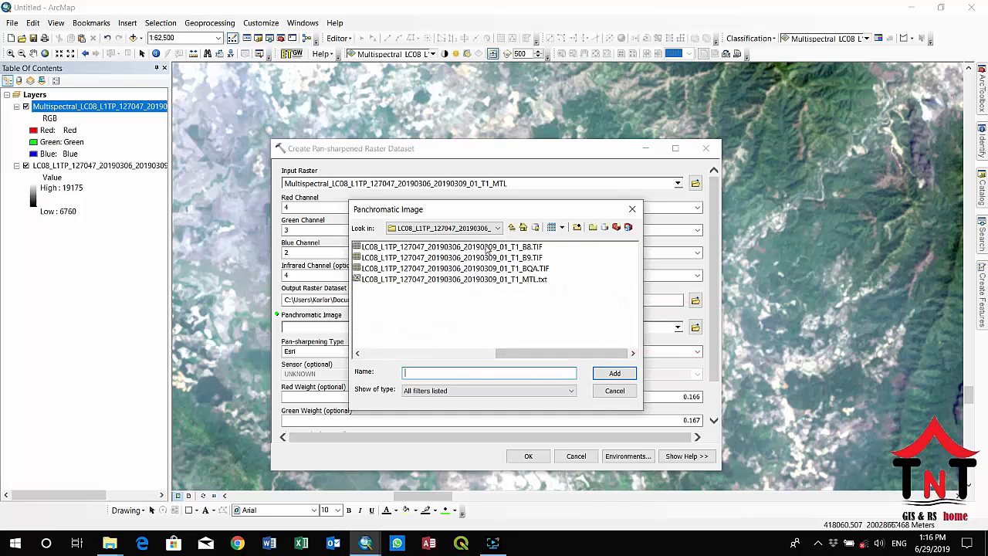
click(487, 247)
click(597, 375)
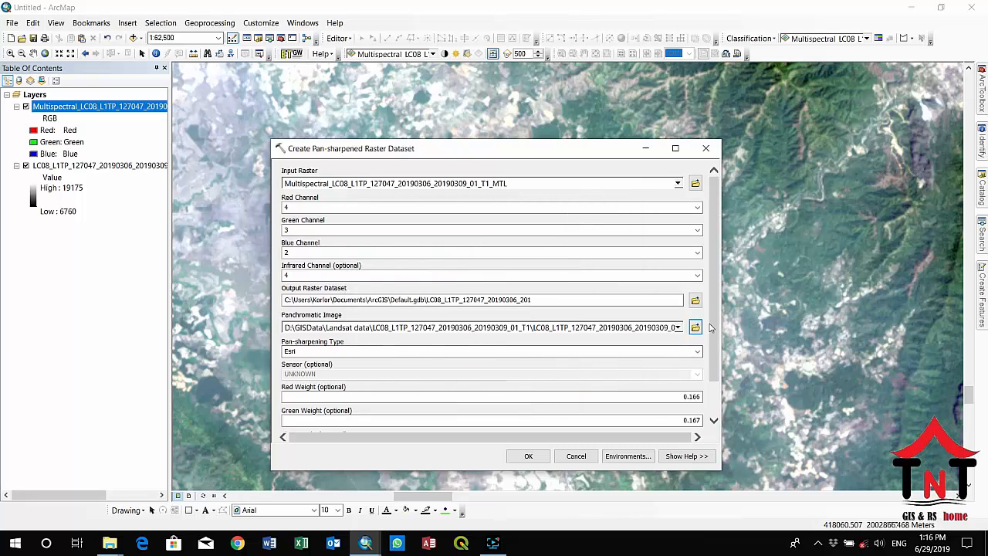
Choose Esri as the pan-sharpening type and run the tool to create the pan-sharpened raster.
drag(713, 328, 712, 390)
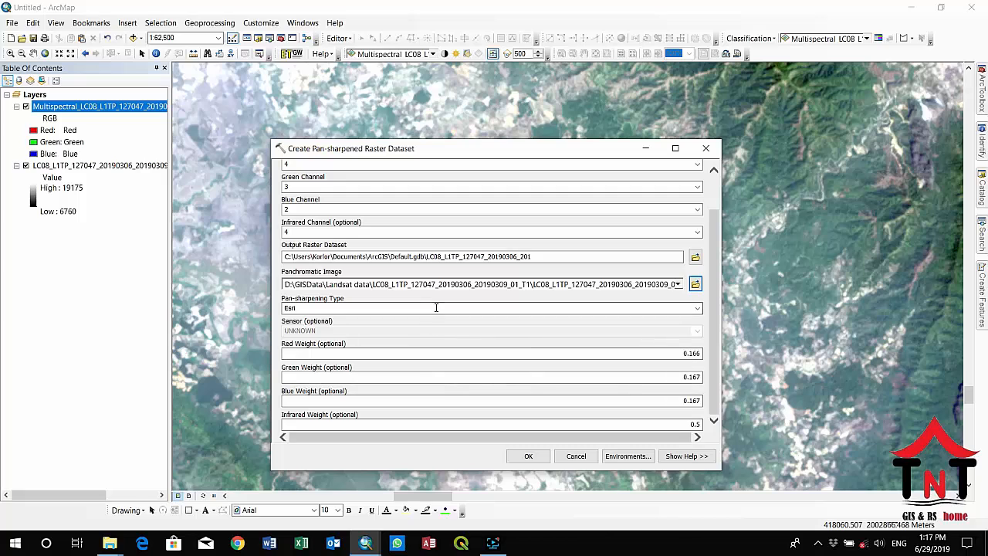
click(688, 309)
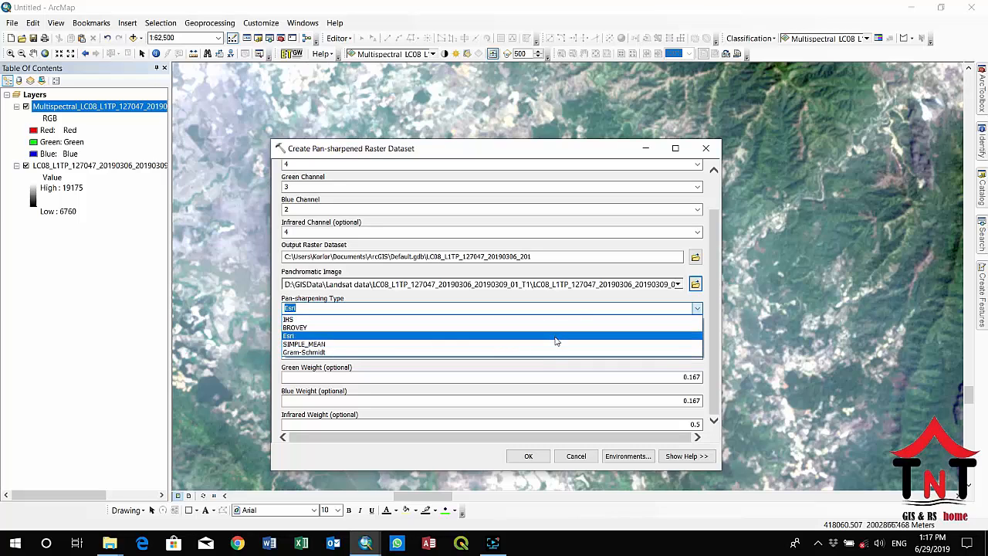
click(556, 336)
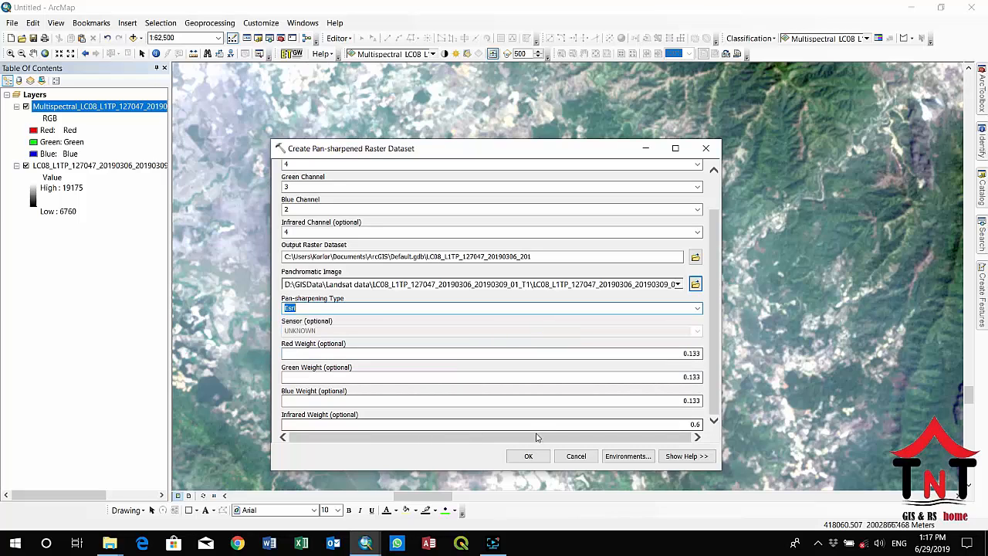
click(528, 457)
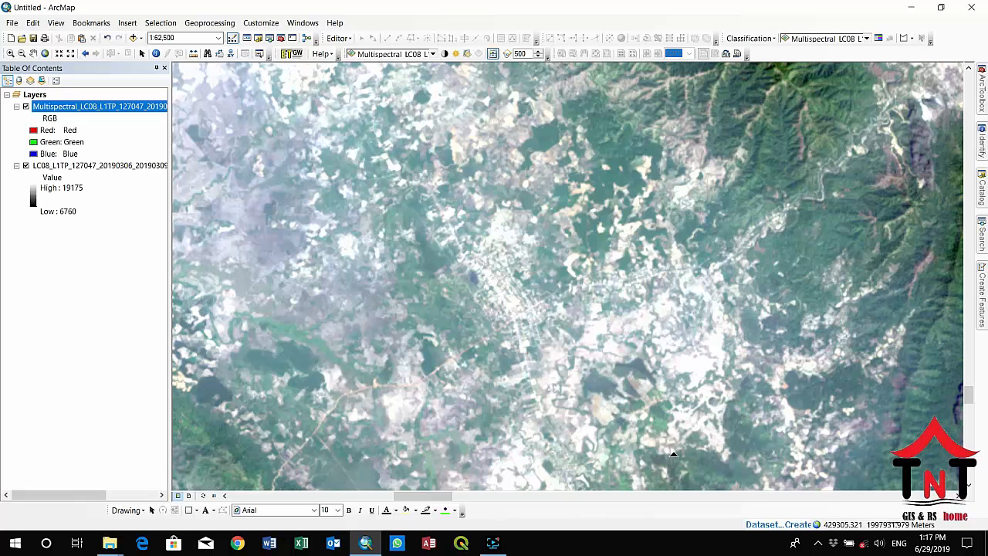
click(493, 543)
click(770, 464)
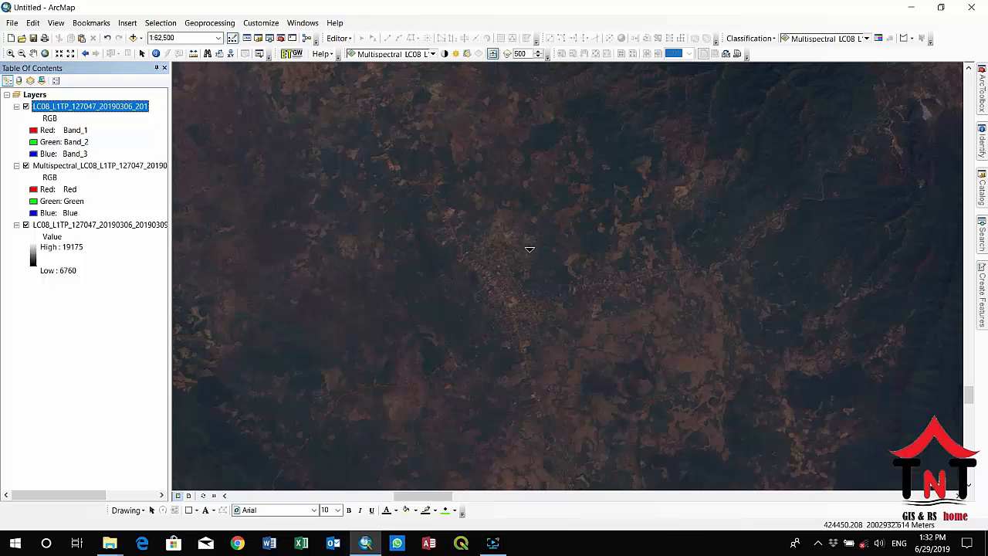
Zoom in on the town area to examine the detail of the pan-sharpened raster.
scroll(529, 250, up, 3)
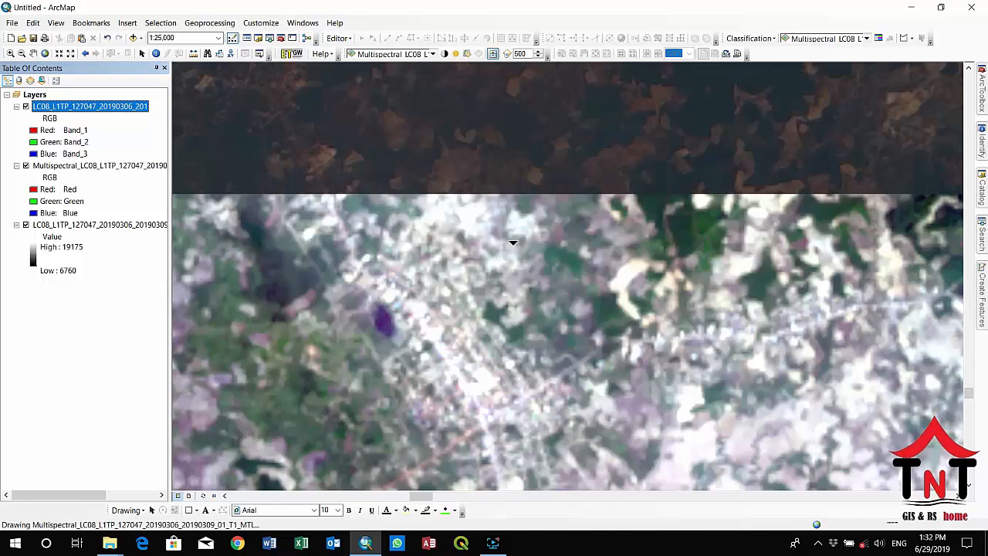
scroll(511, 287, up, 1)
scroll(511, 286, up, 3)
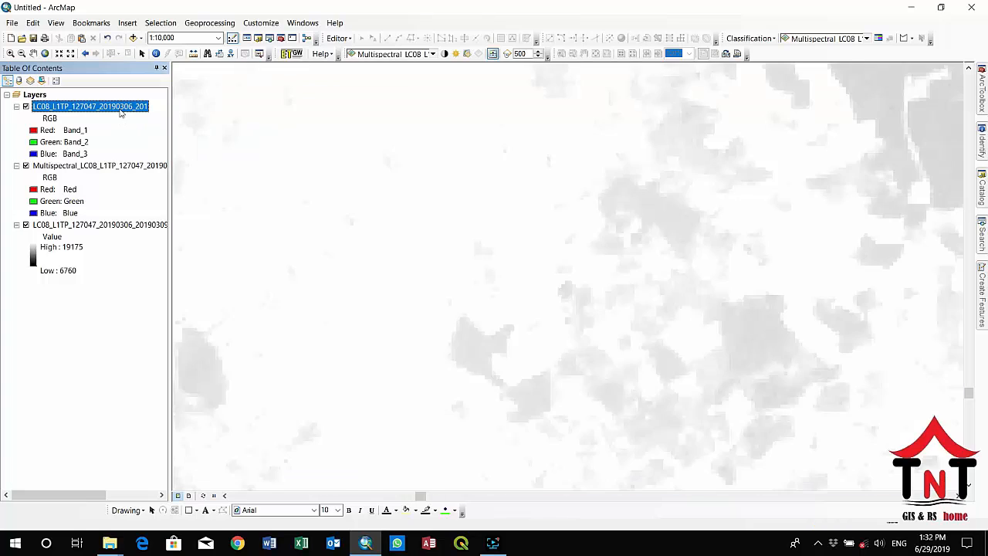
Check the cell size of the pan-sharpened raster in its source properties.
click(116, 106)
double_click(115, 105)
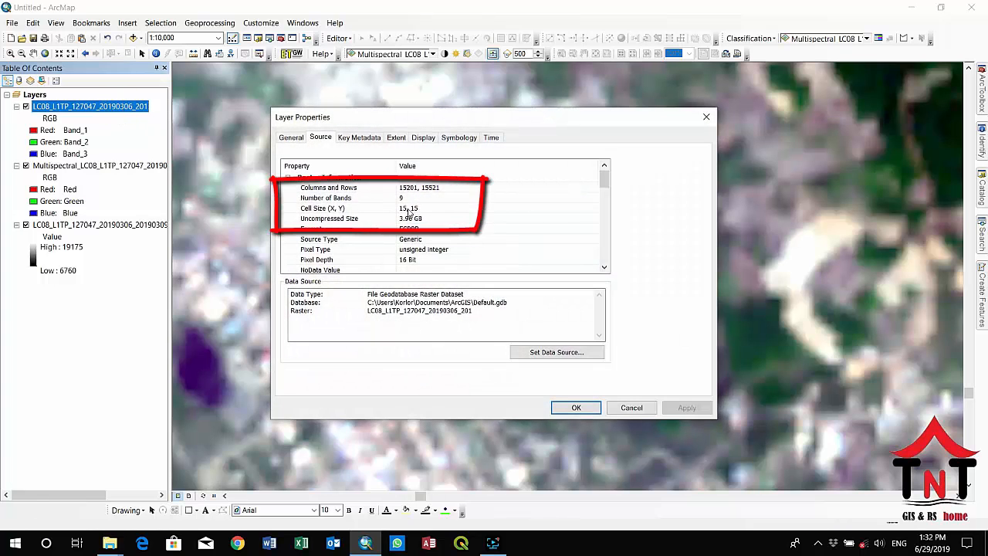
click(706, 116)
Set the pan-sharpened raster's stretch type to Standard Deviations with statistics From Current Display Extent, and apply it.
double_click(88, 110)
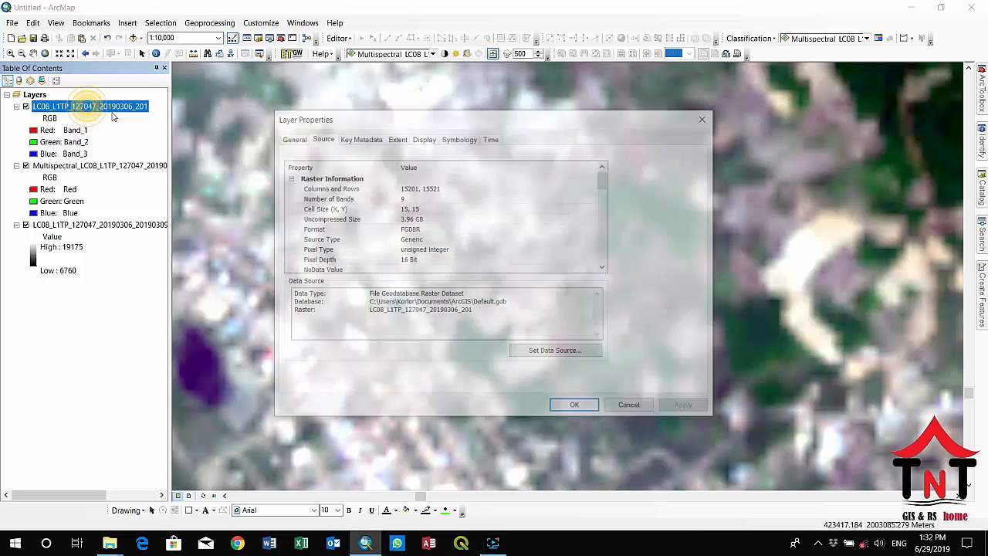
click(459, 139)
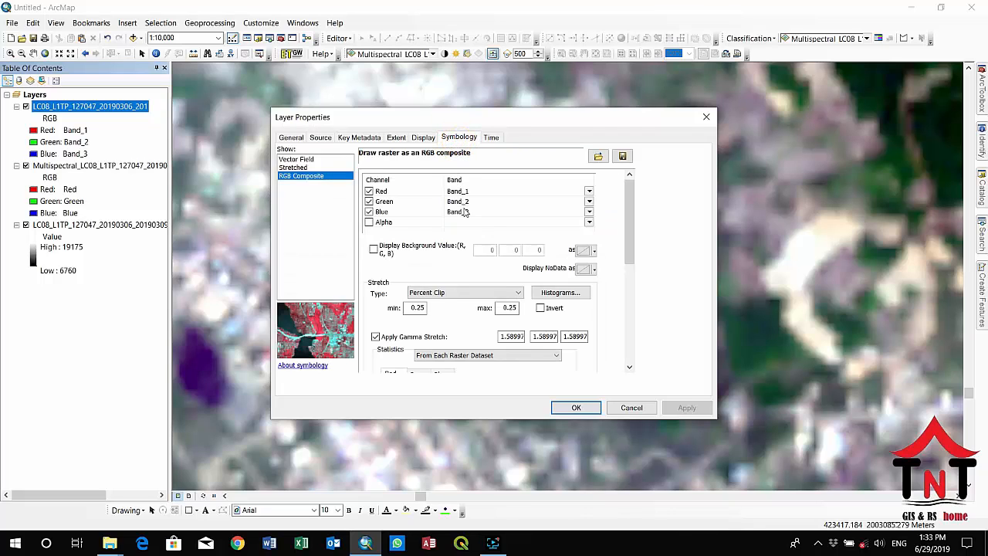
click(464, 293)
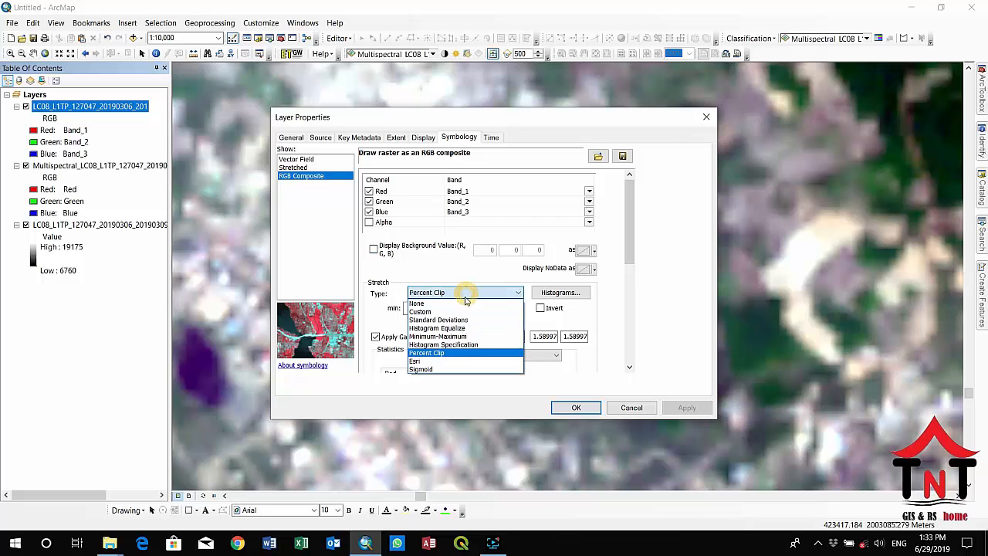
click(455, 323)
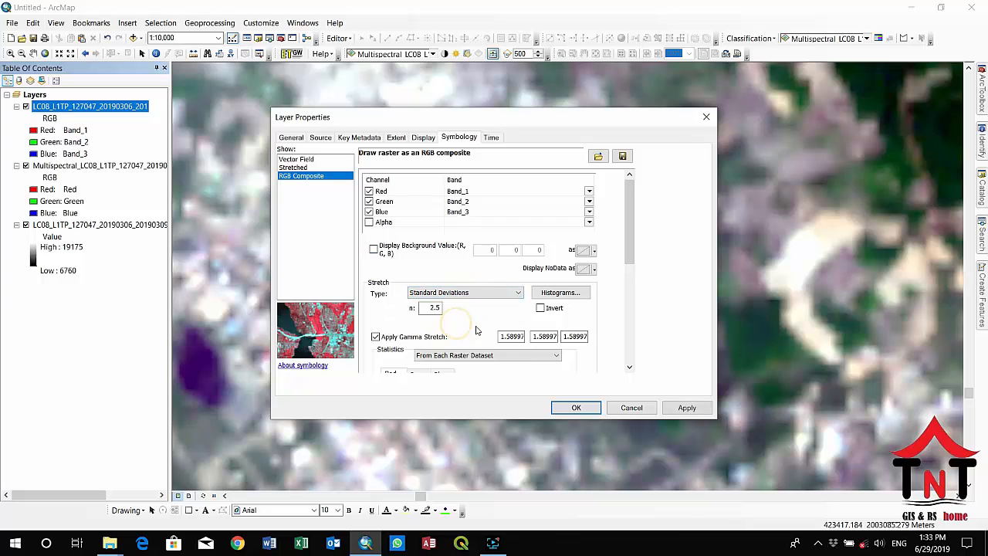
click(556, 356)
click(471, 366)
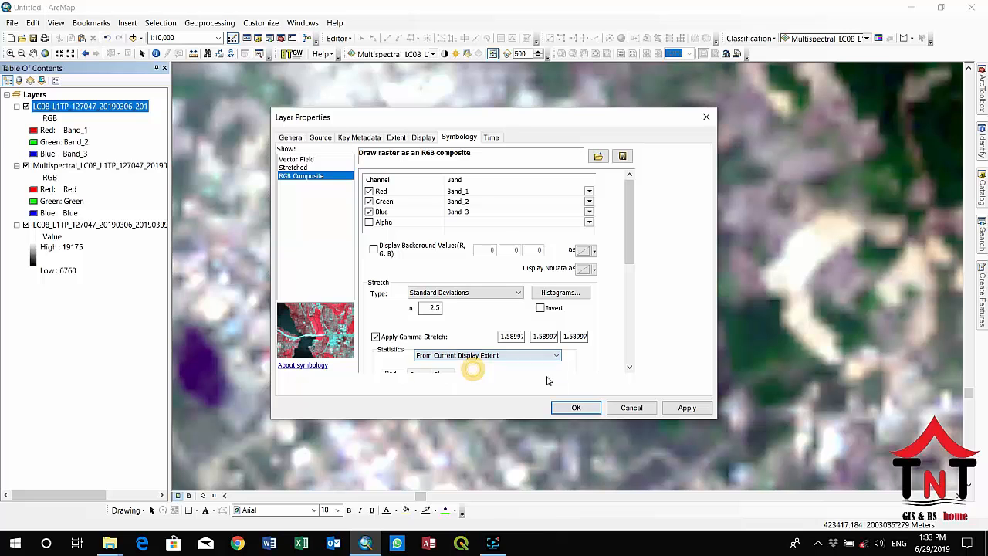
click(686, 407)
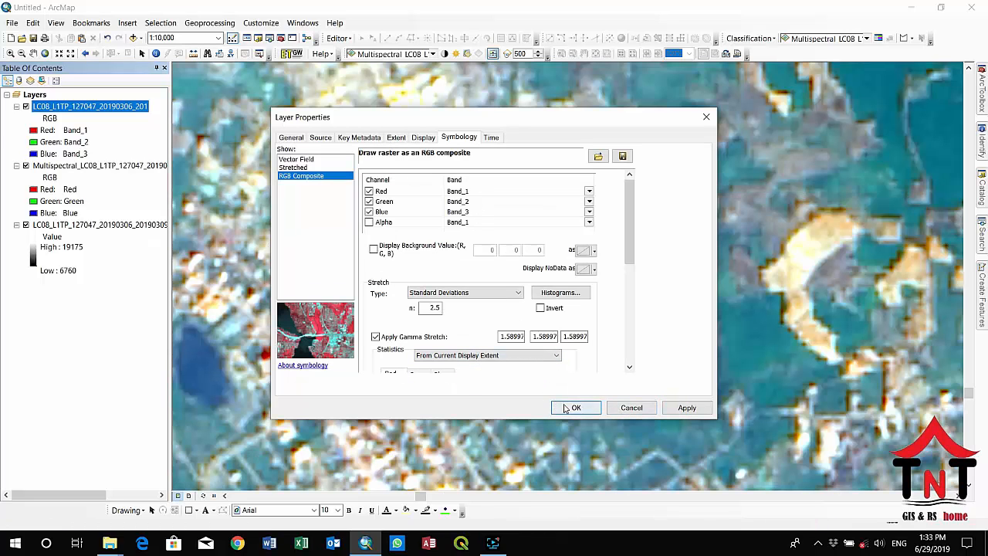
click(572, 408)
Make the pan-sharpened raster the active effects layer and swipe it over the town to reveal the multispectral image.
scroll(514, 288, up, 4)
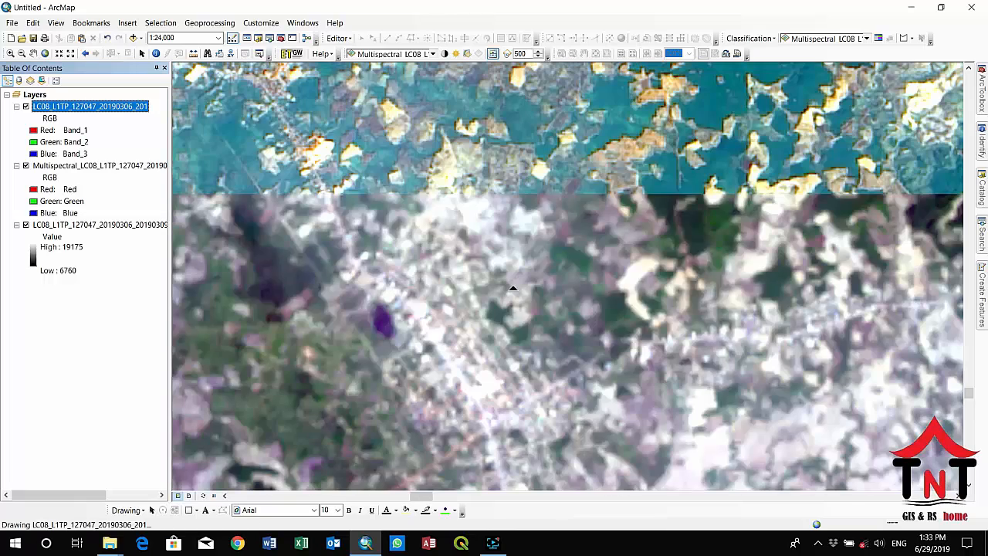
drag(489, 292, 486, 177)
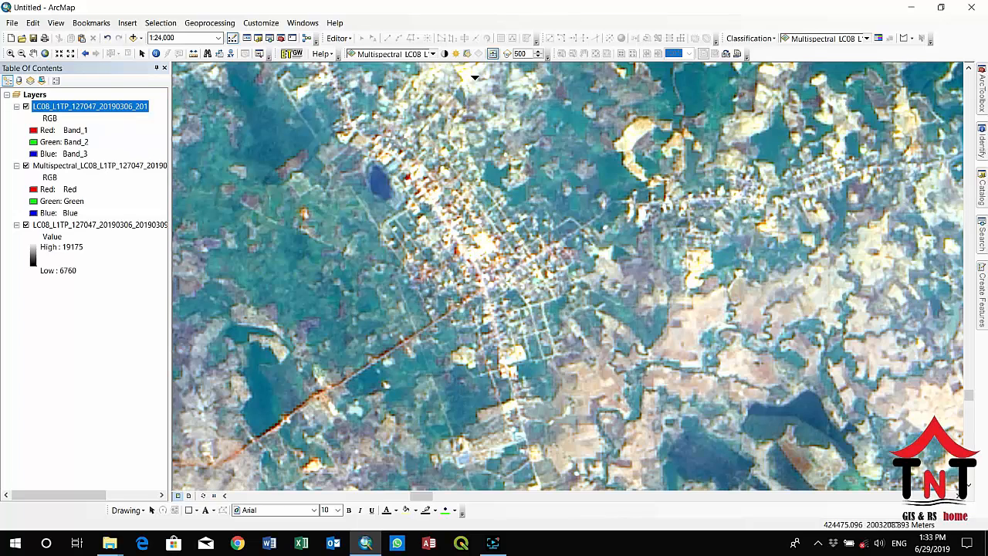
click(433, 54)
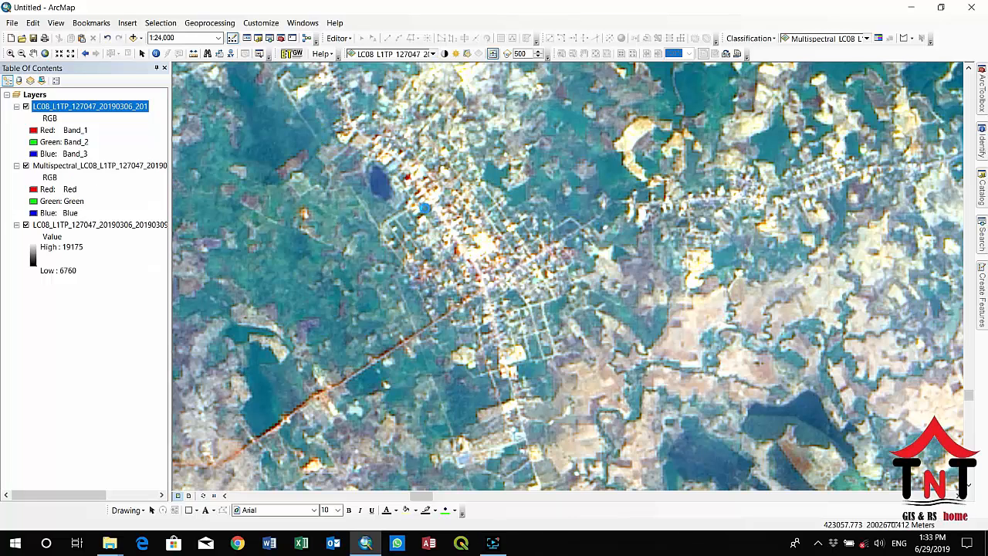
drag(423, 209, 510, 446)
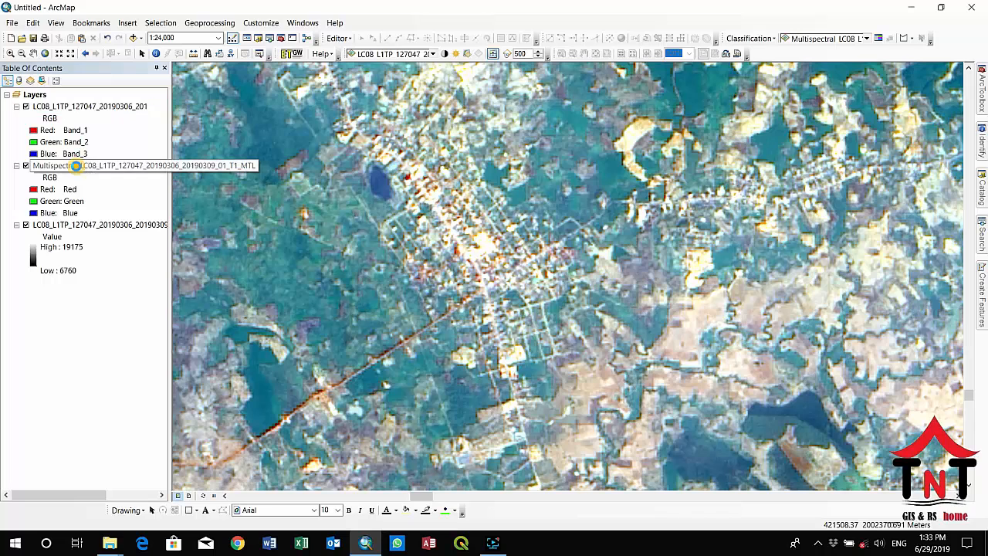
Compare the cell sizes of the multispectral and pan-sharpened layers in their source properties.
double_click(76, 166)
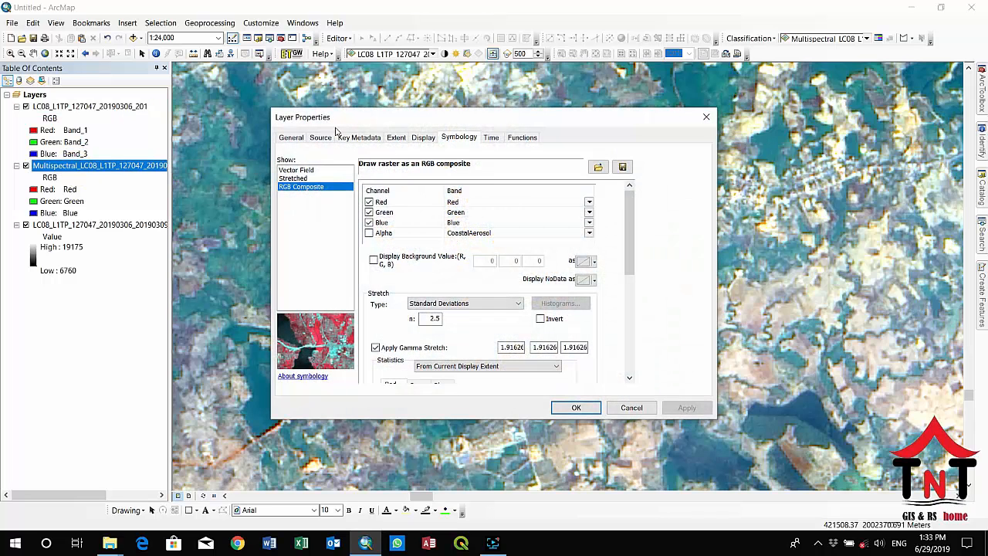
click(322, 138)
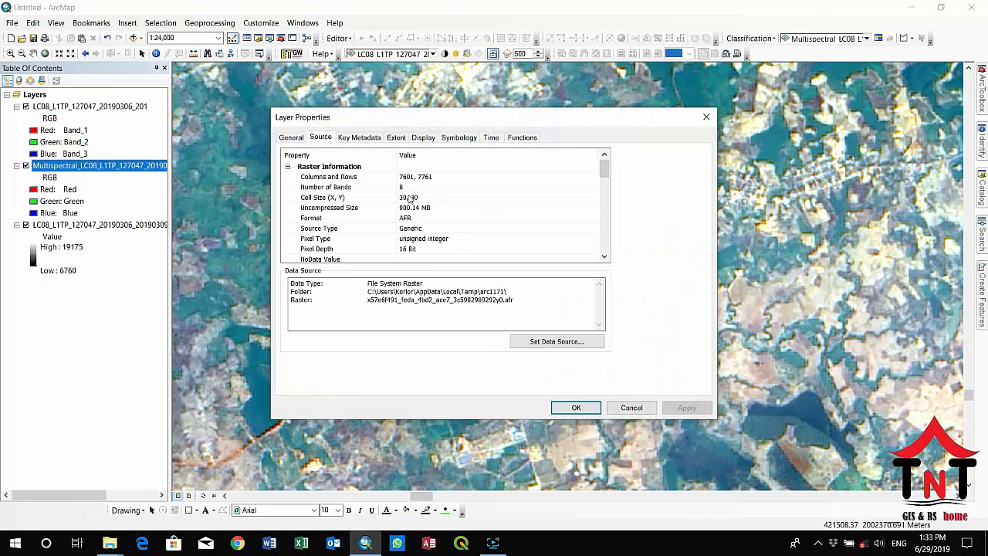
click(705, 118)
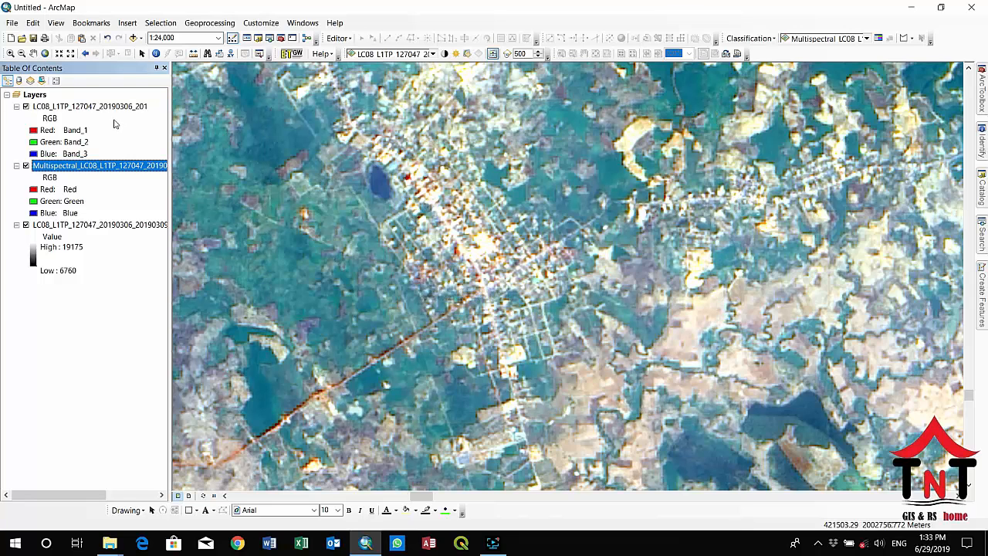
double_click(91, 108)
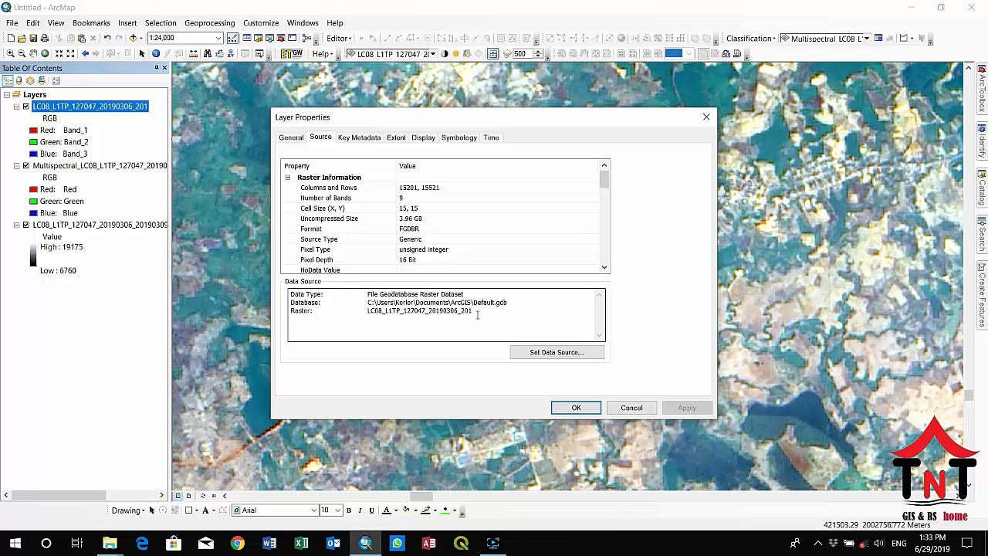
click(582, 409)
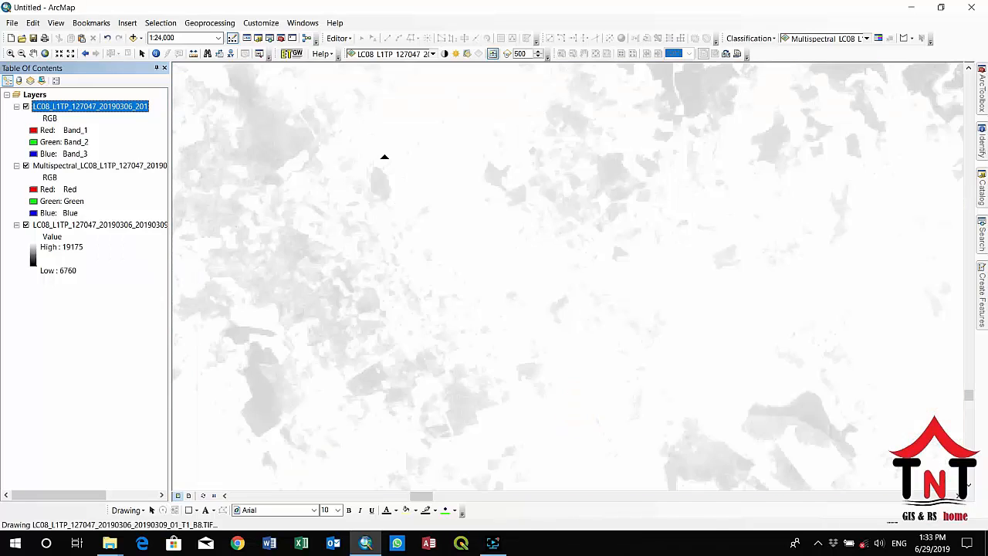
Swipe the pan-sharpened raster over the town's street grid at 1:20,000 to compare detail with the multispectral image.
scroll(401, 161, up, 1)
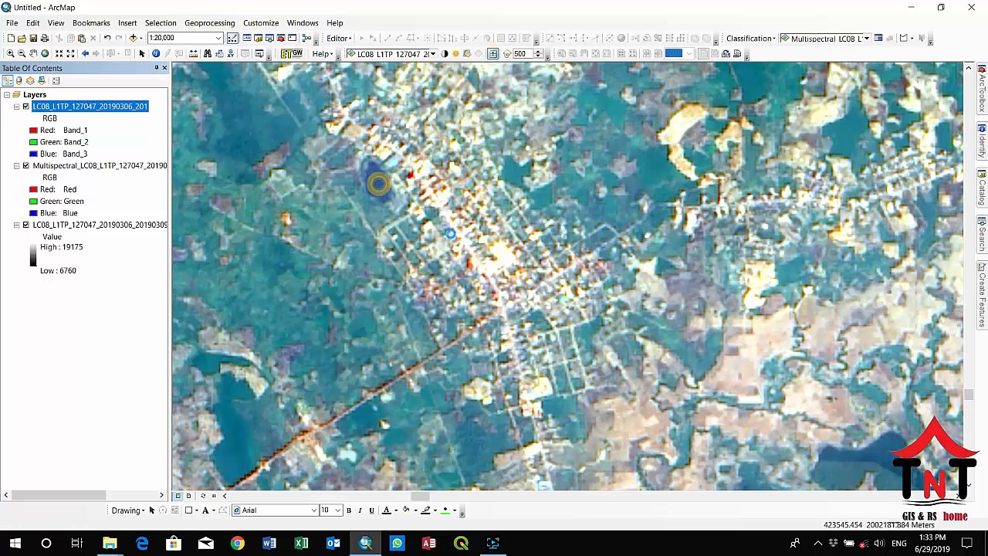
drag(503, 265, 615, 77)
scroll(614, 209, up, 3)
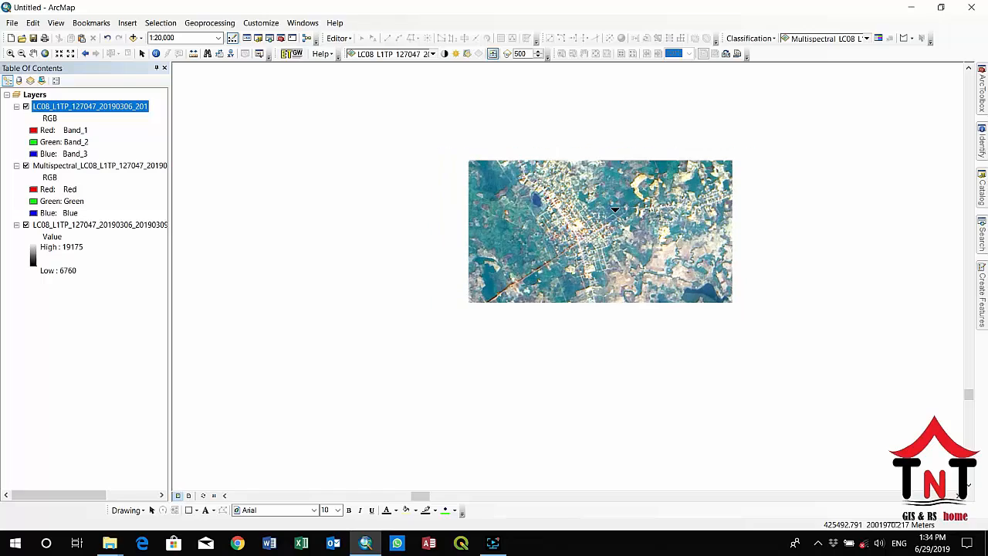
Compare the pan-sharpened and multispectral rasters over the pale, branching field patterns northwest of the town with the Swipe tool.
scroll(615, 209, up, 1)
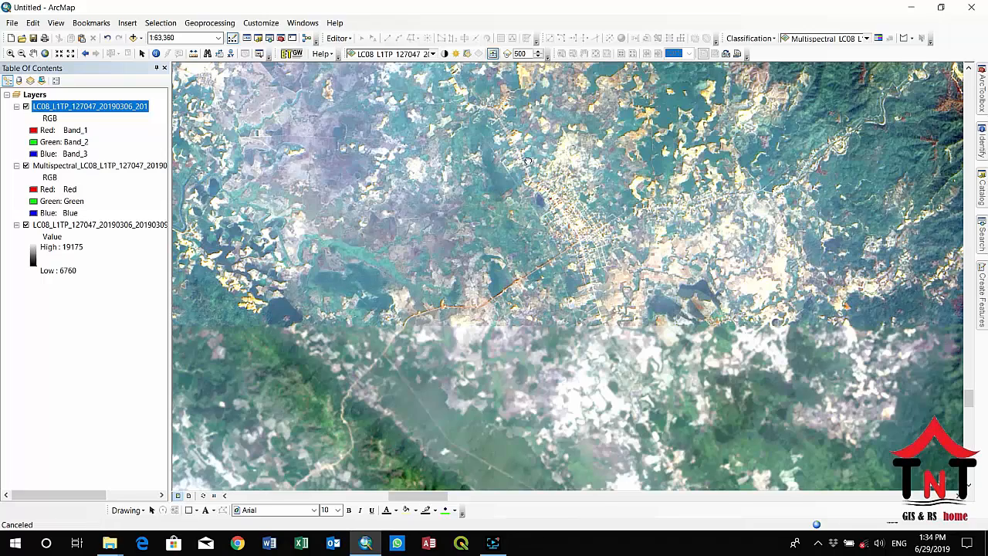
drag(417, 154, 738, 375)
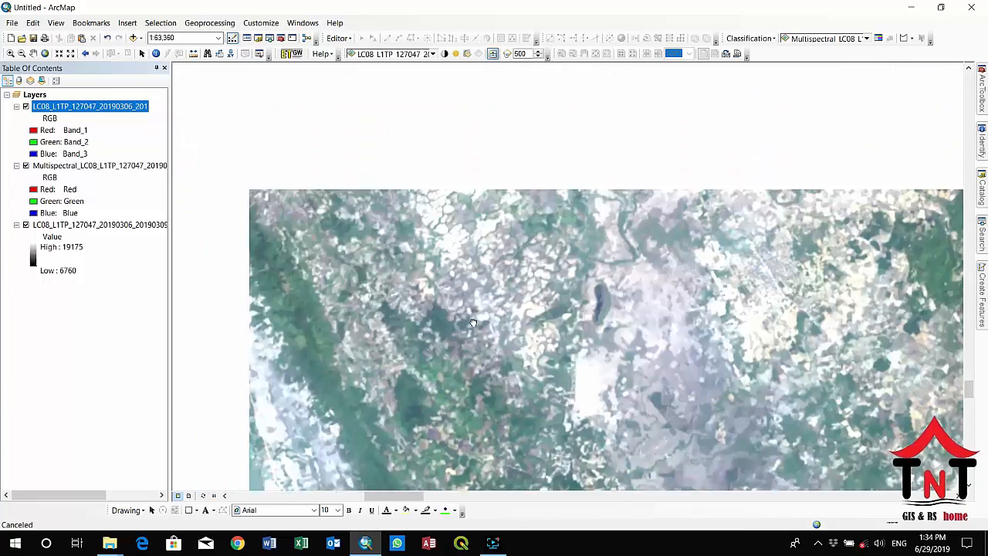
drag(338, 118, 431, 361)
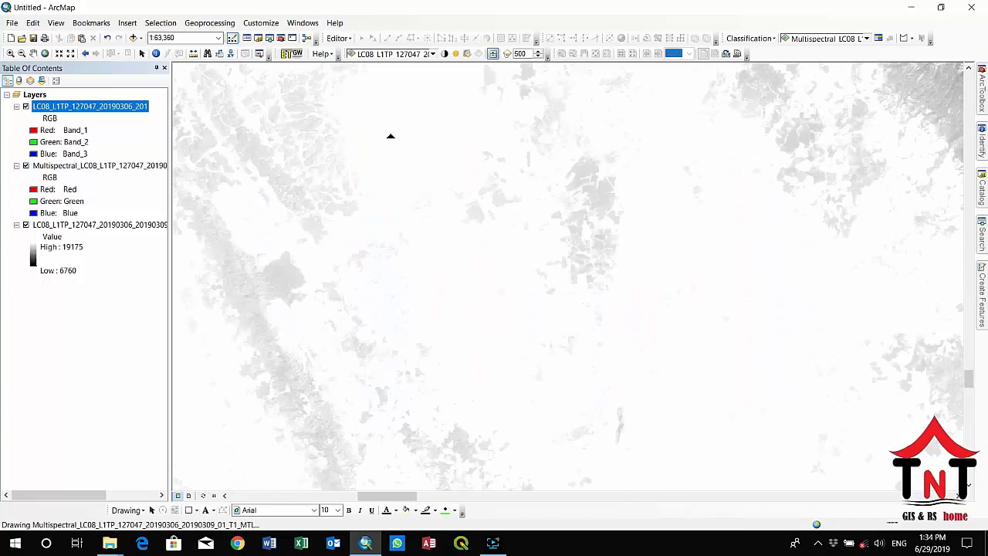
drag(389, 124, 360, 239)
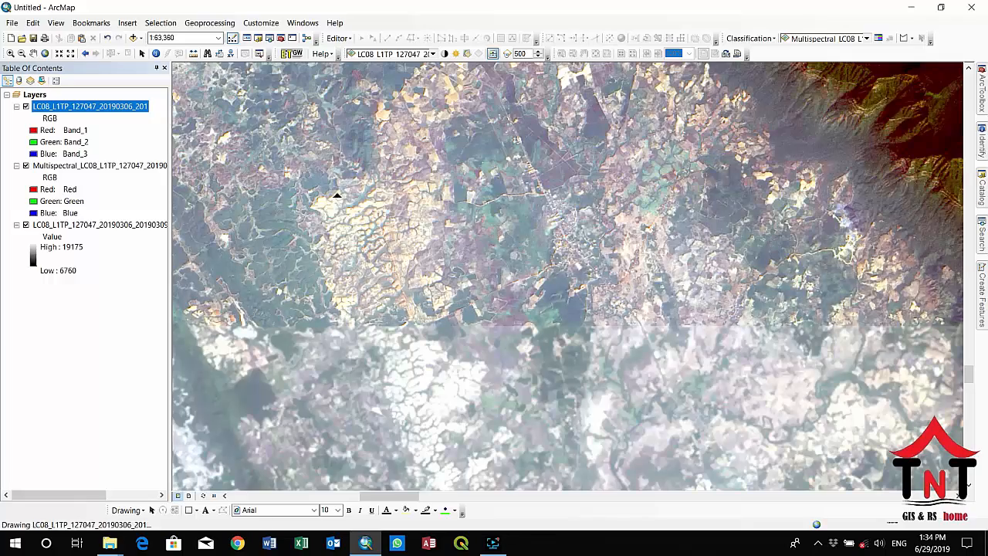
scroll(334, 201, down, 5)
scroll(342, 221, down, 3)
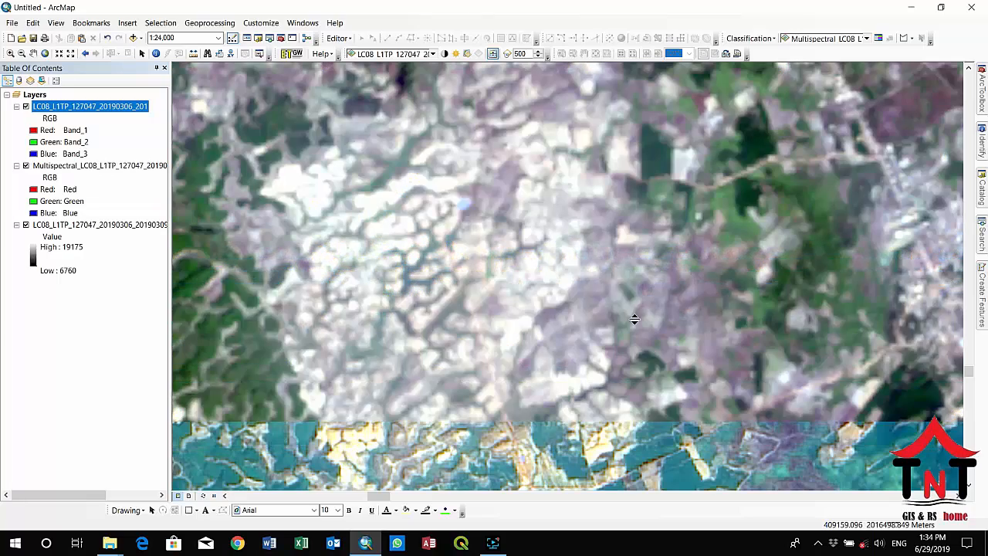
drag(426, 136, 680, 66)
scroll(434, 262, down, 3)
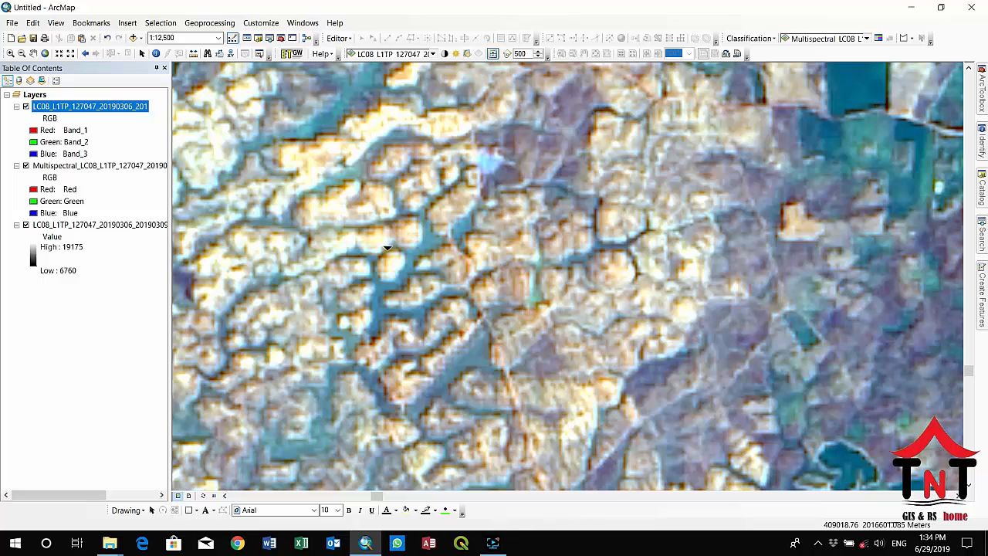
drag(388, 248, 612, 214)
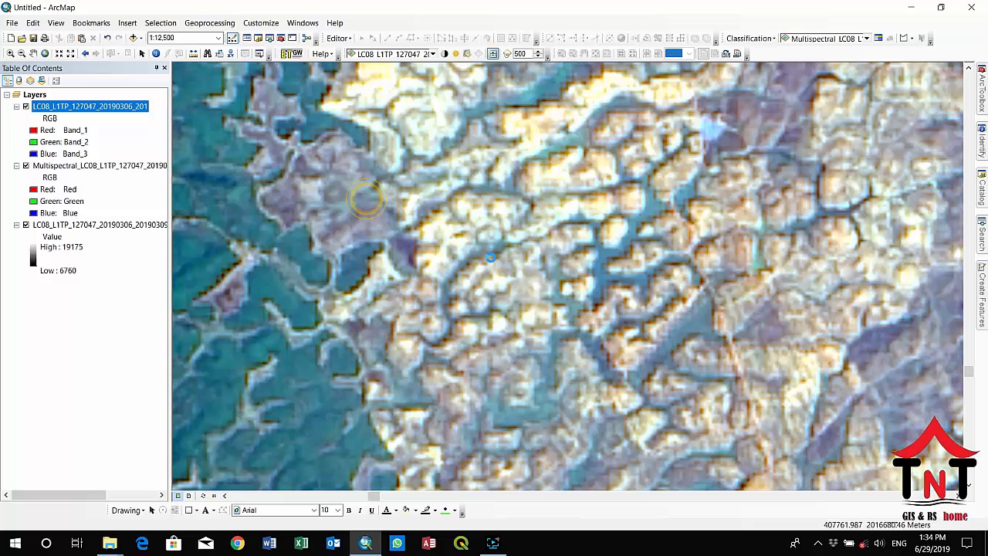
drag(491, 257, 647, 247)
Swipe between the two rasters at 1:20,000 over the river stretch with sandbars north of the fields.
scroll(648, 247, down, 1)
scroll(648, 246, down, 1)
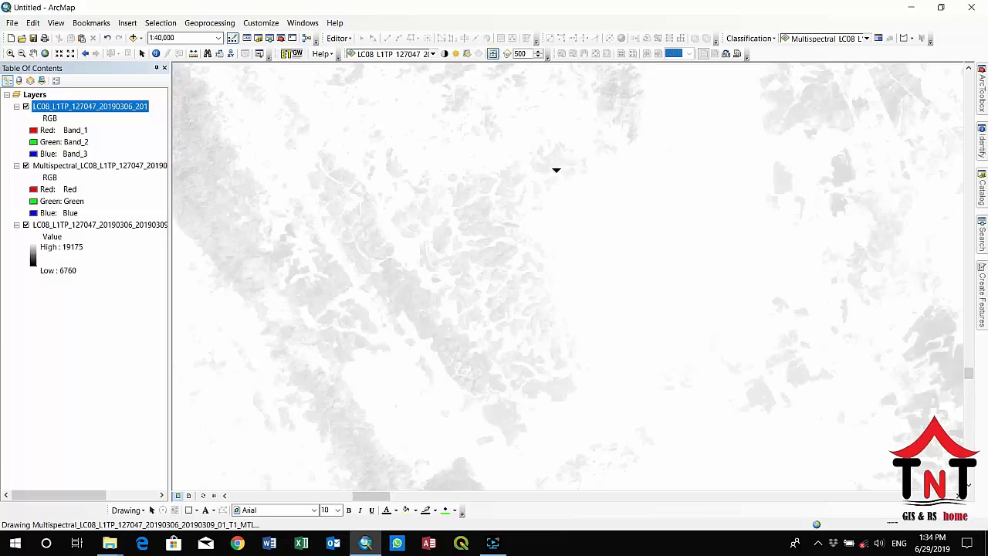
drag(545, 146, 741, 529)
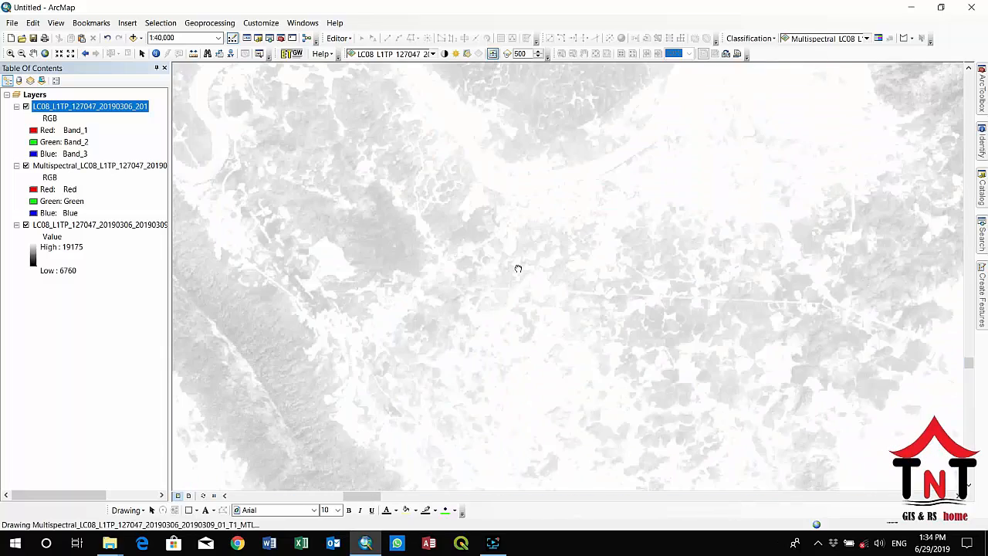
scroll(506, 261, down, 1)
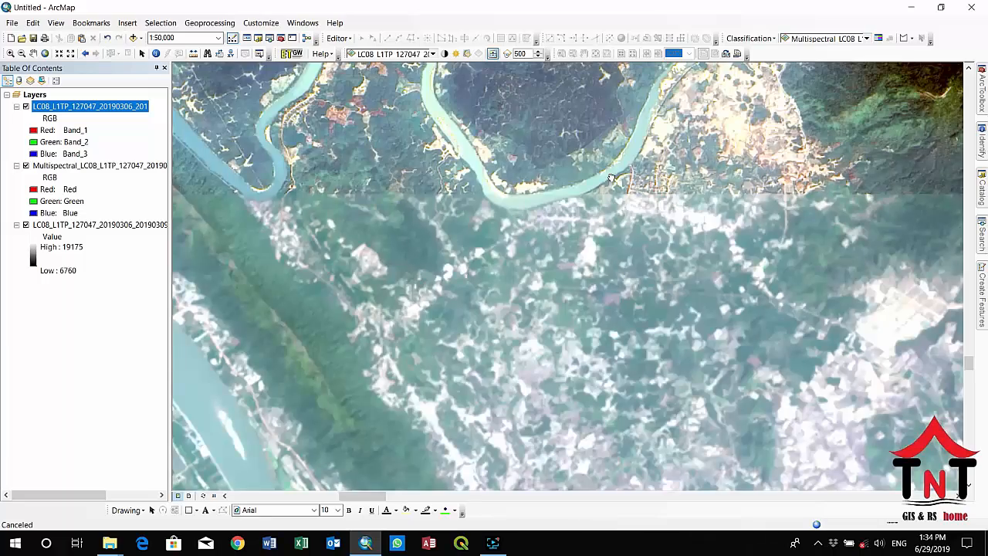
mouse_move(562, 200)
mouse_down()
mouse_move(448, 328)
mouse_move(440, 400)
mouse_up()
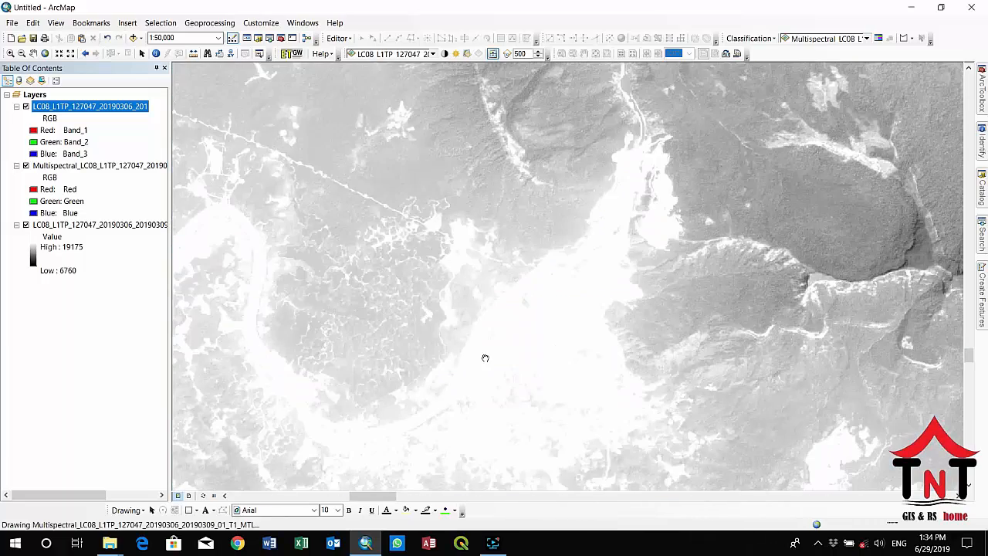
scroll(473, 374, up, 4)
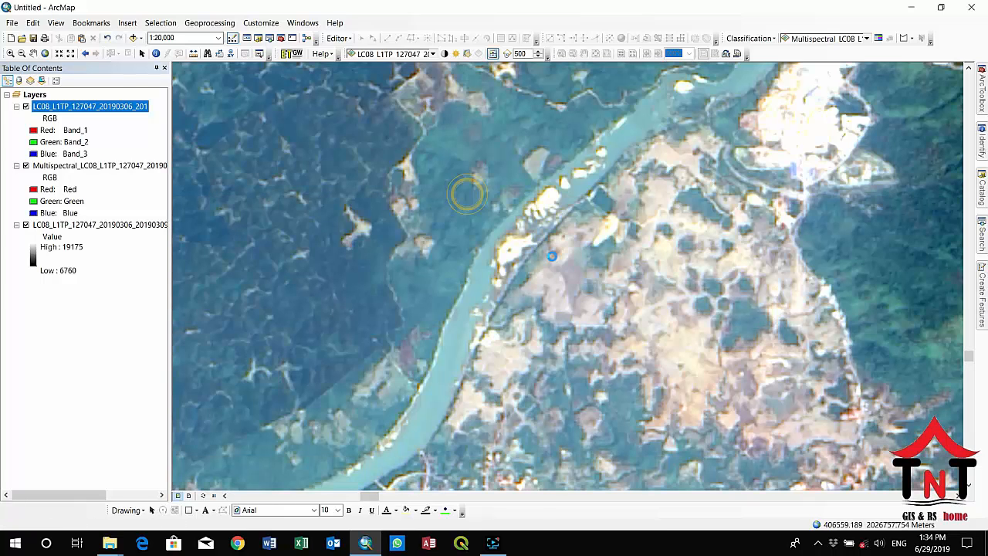
drag(553, 256, 617, 152)
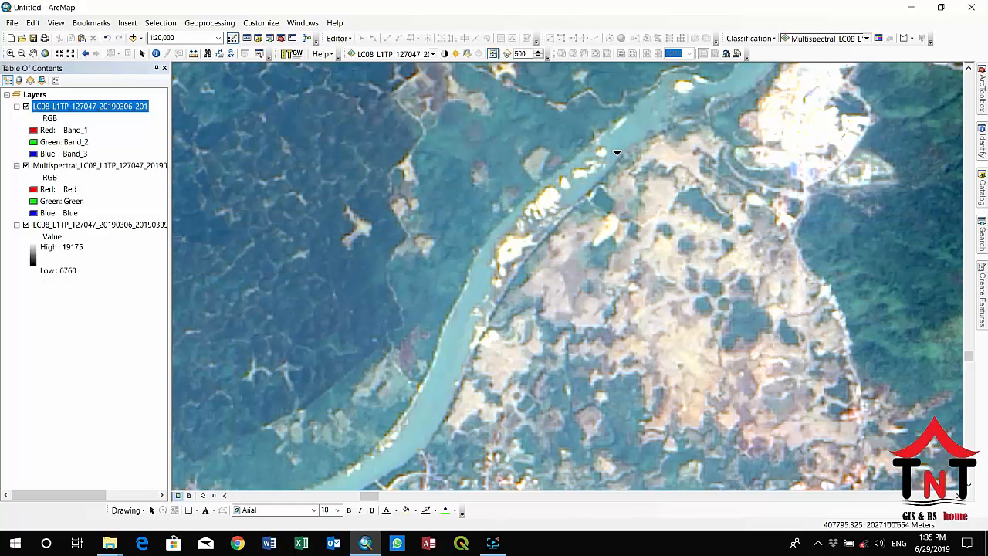
Swipe between the two rasters at 1:25,000 over the confluence of the narrow looping river and the wide river.
drag(476, 312, 543, 195)
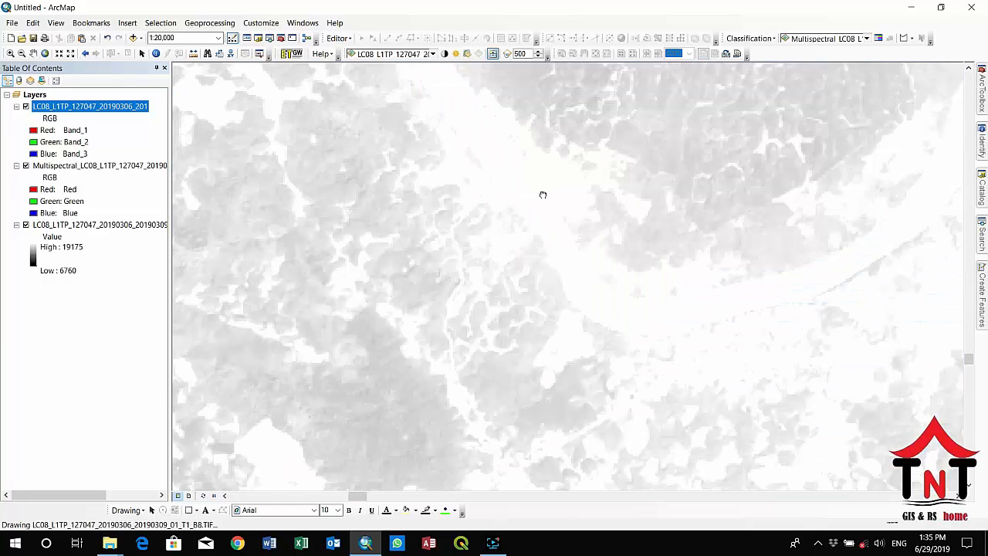
scroll(502, 195, down, 1)
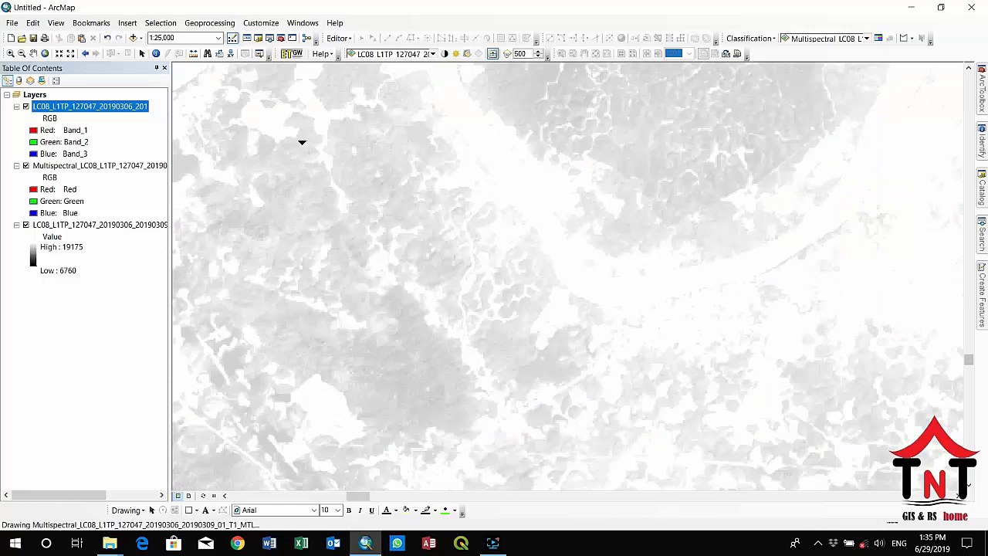
drag(384, 261, 444, 386)
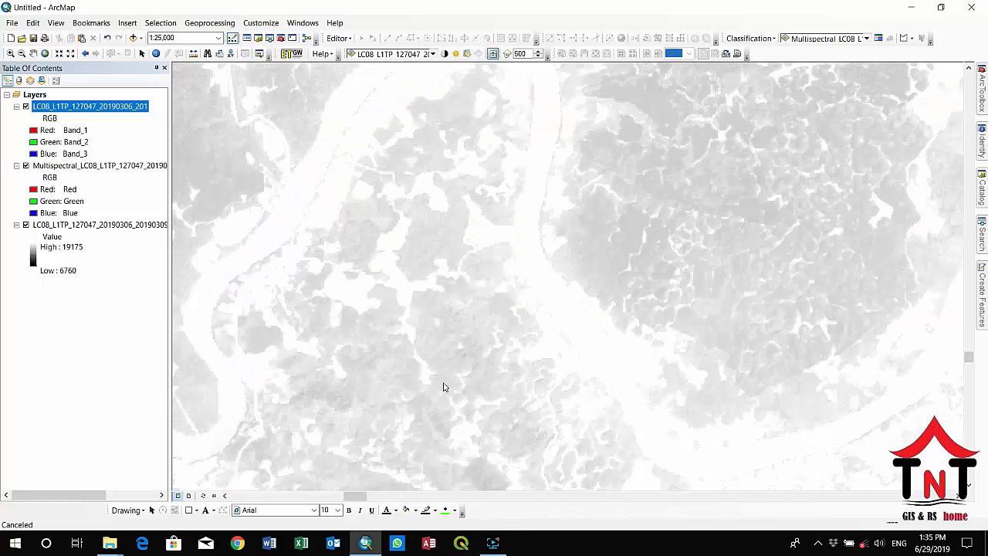
drag(443, 190, 598, 207)
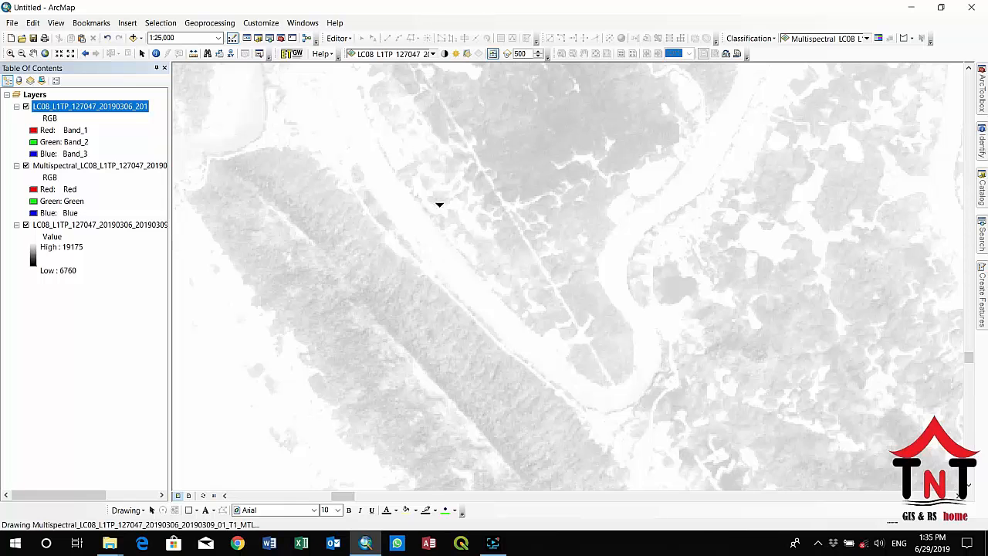
drag(439, 204, 685, 361)
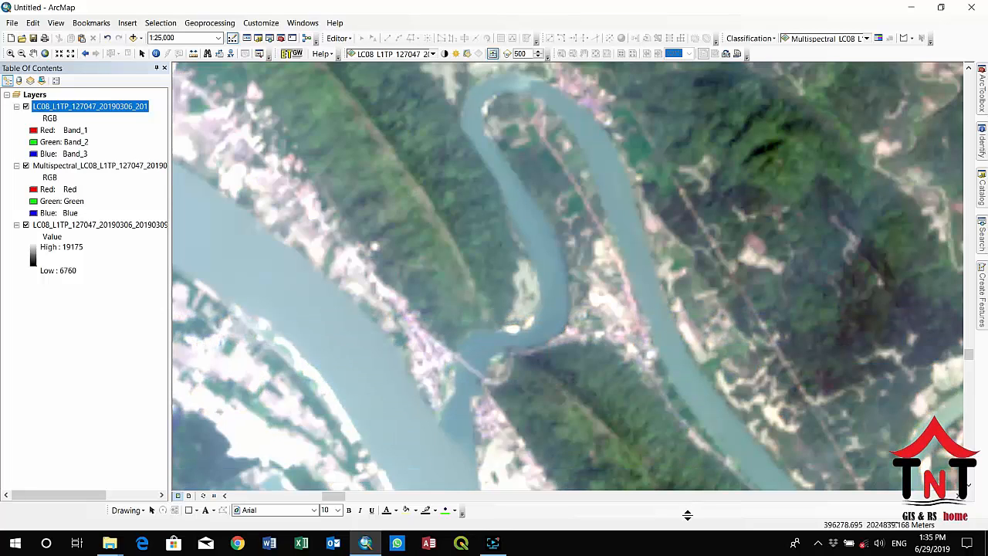
drag(688, 515, 549, 168)
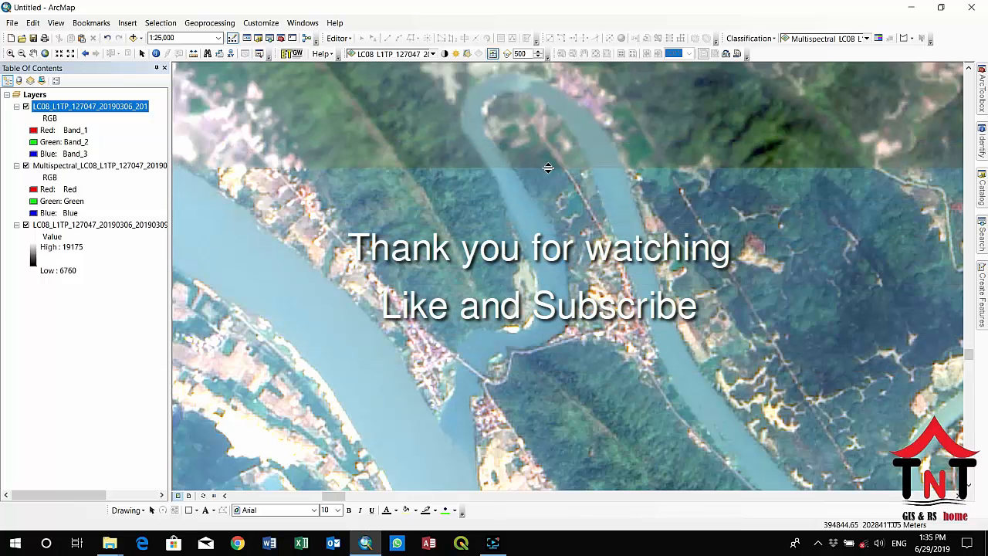